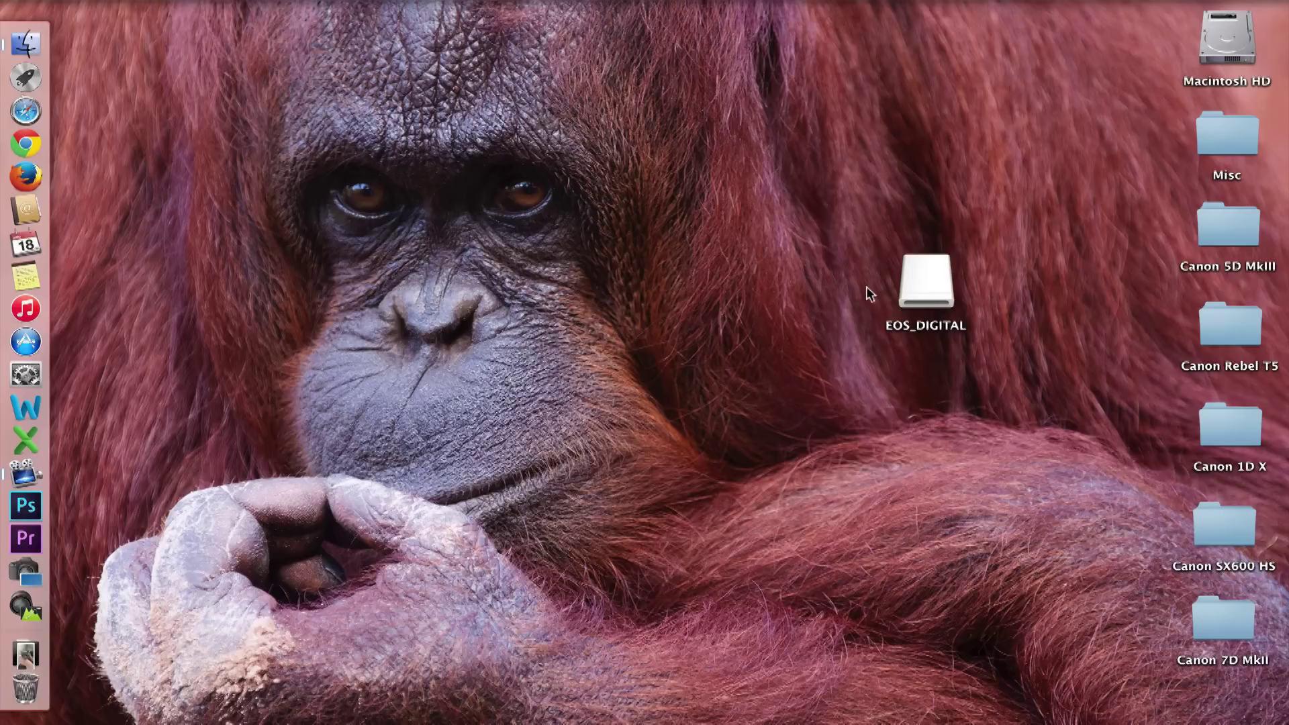
Copy the 100EOS5D folder from the EOS_DIGITAL card's DCIM folder onto the desktop.
double_click(908, 280)
double_click(621, 246)
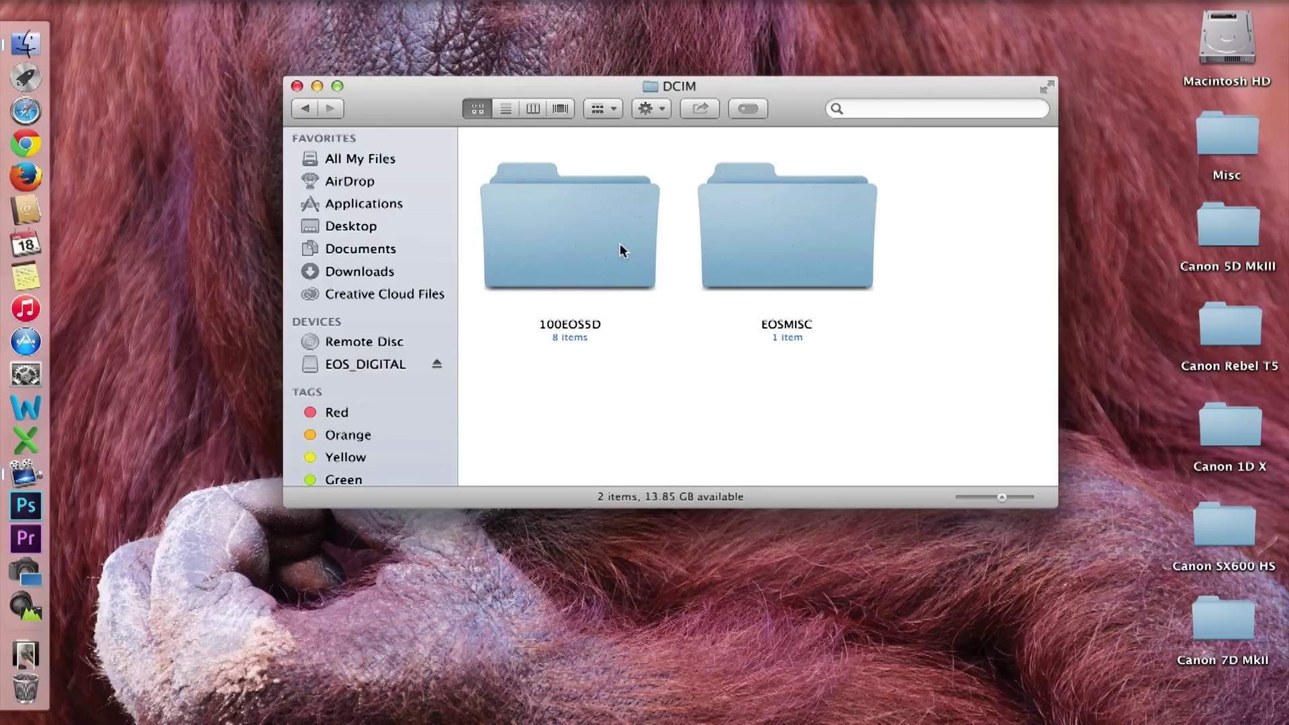
left_click_drag(585, 248, 654, 615)
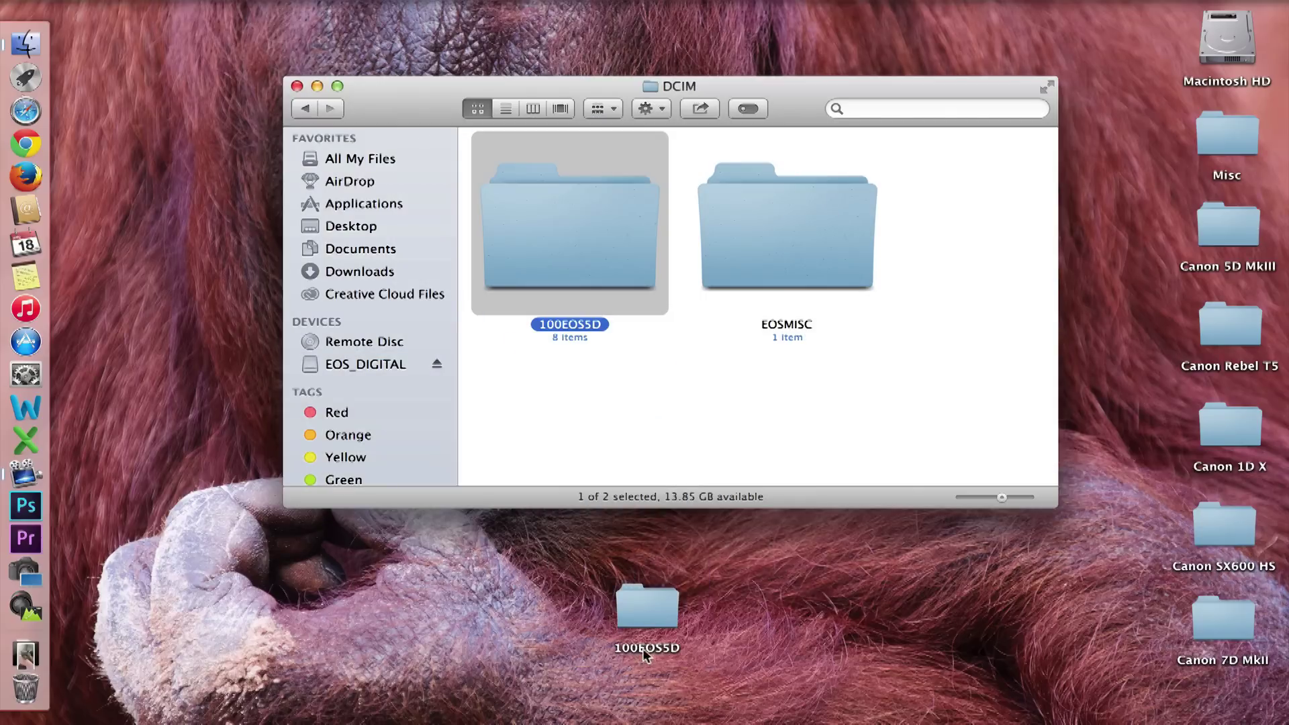
Rename the desktop copy of the folder to '2014-11-14 Zoo'.
left_click(644, 650)
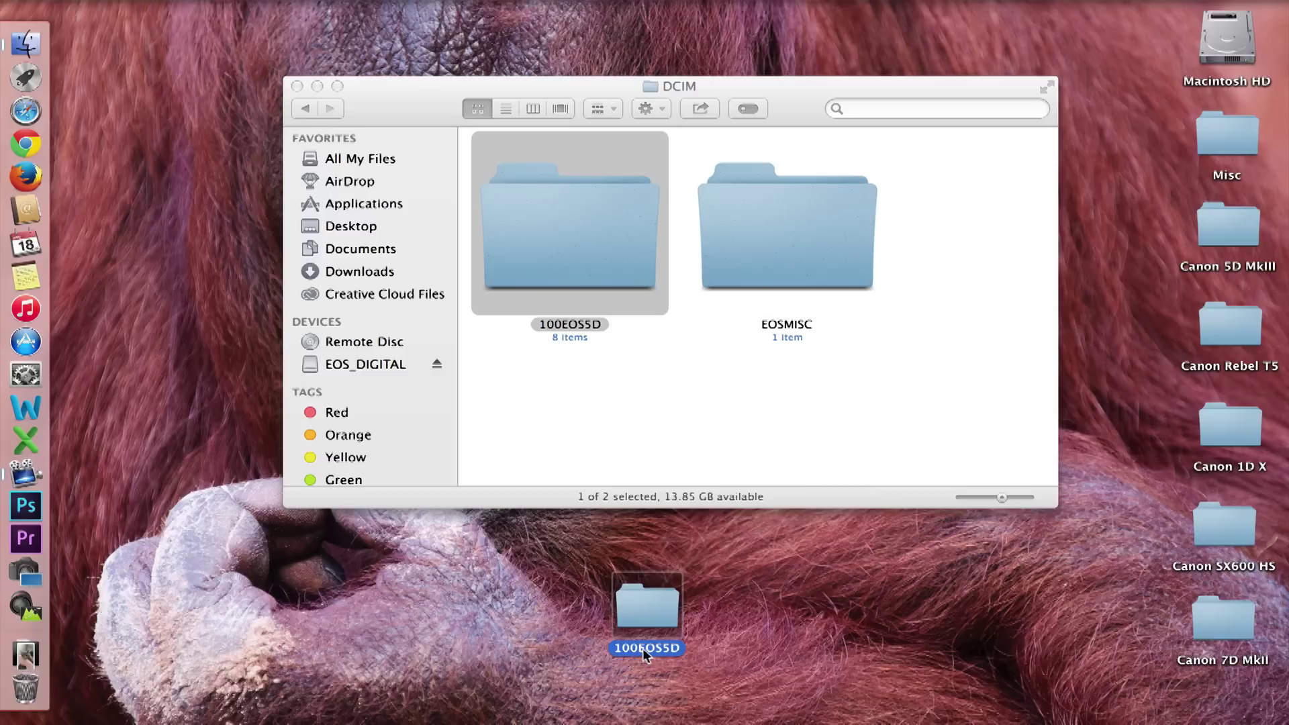
key("Return")
type("2014-11-1")
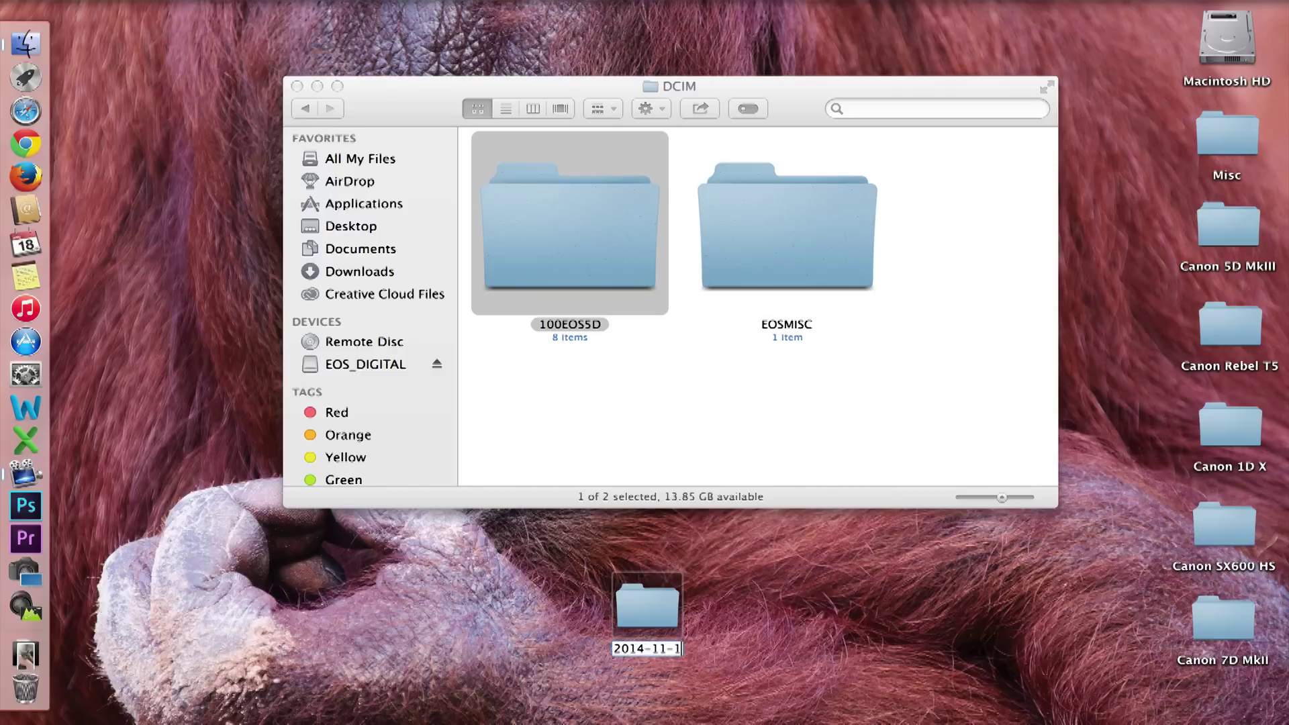
type("4 Zoo")
key("Return")
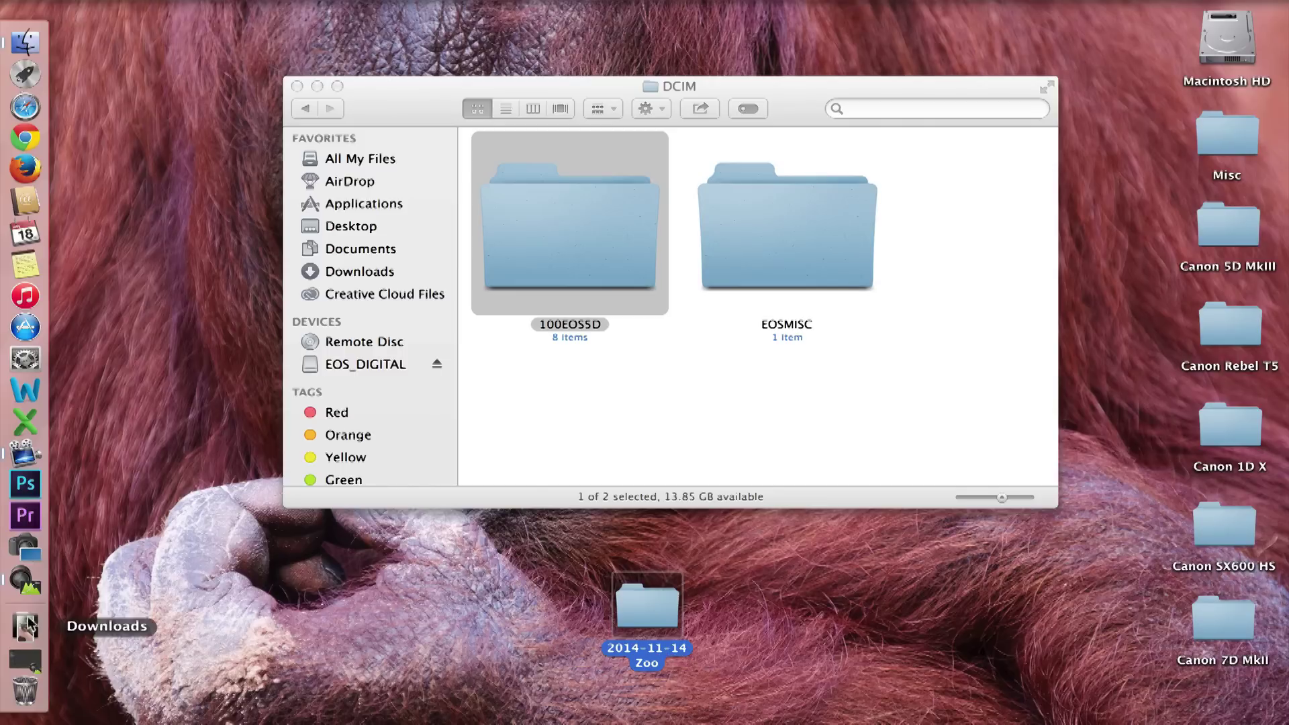
In DPP4, browse to Desktop/Canon 5D MkIII/2014-09-26 Lowry Park Zoo to show its 664 images.
left_click(30, 589)
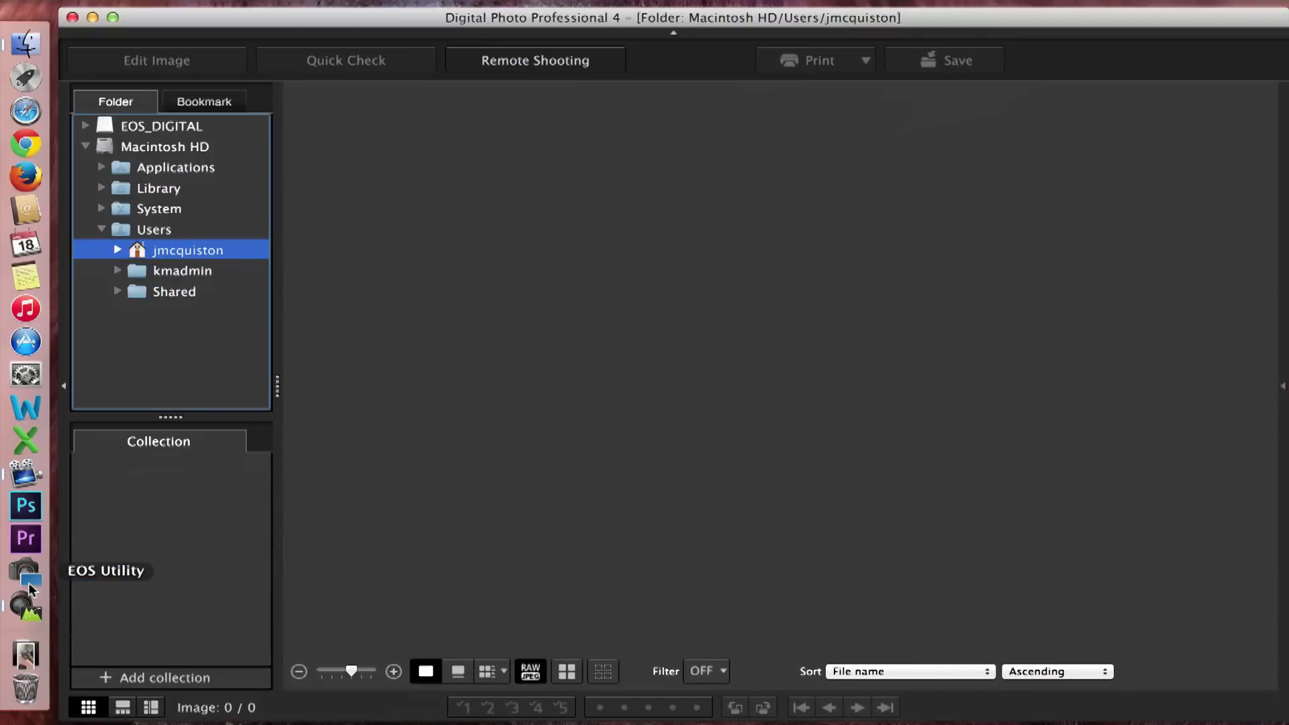
left_click(117, 252)
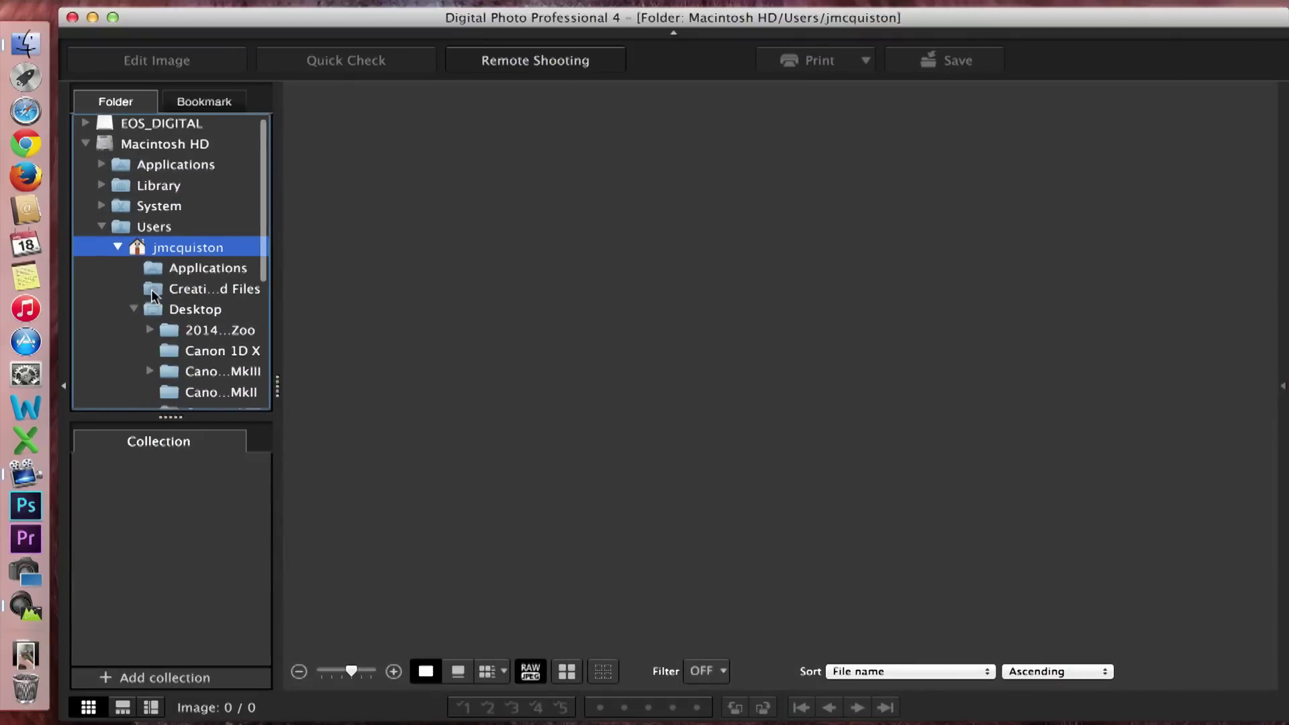
scroll(154, 296, "down", 2)
scroll(154, 296, "down", 1)
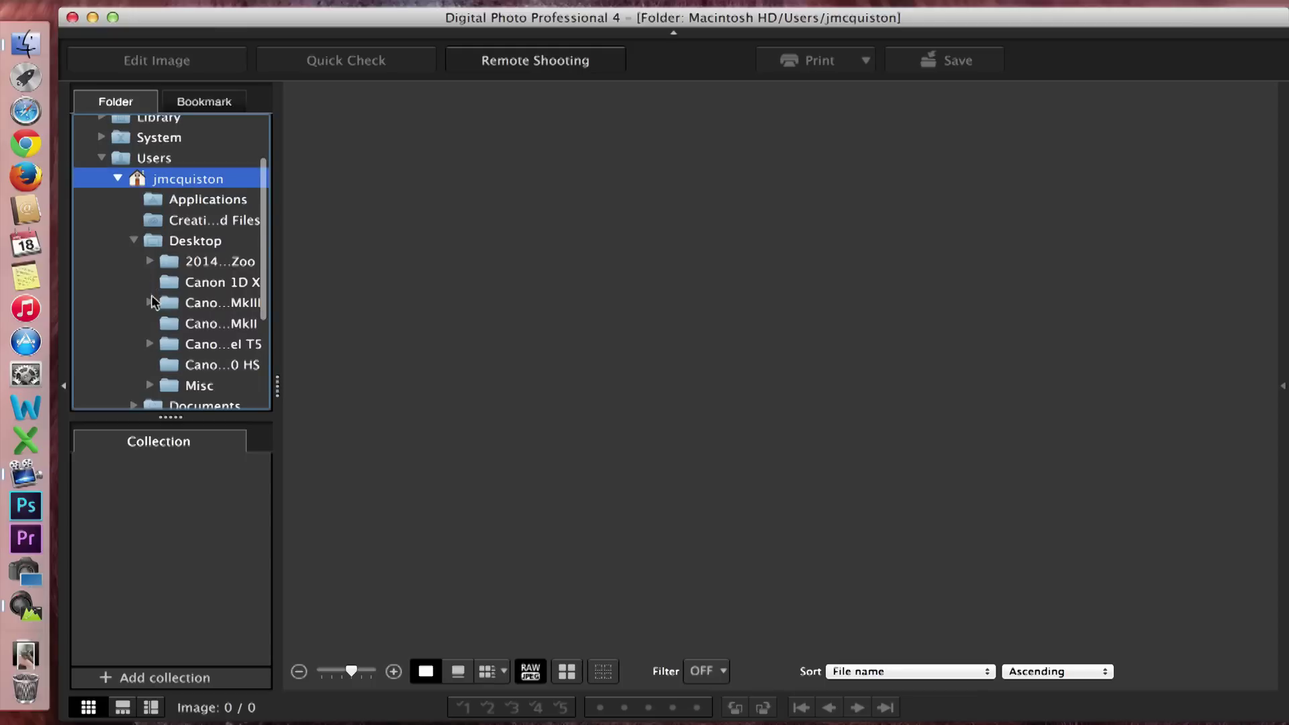
left_click(150, 303)
left_click(186, 348)
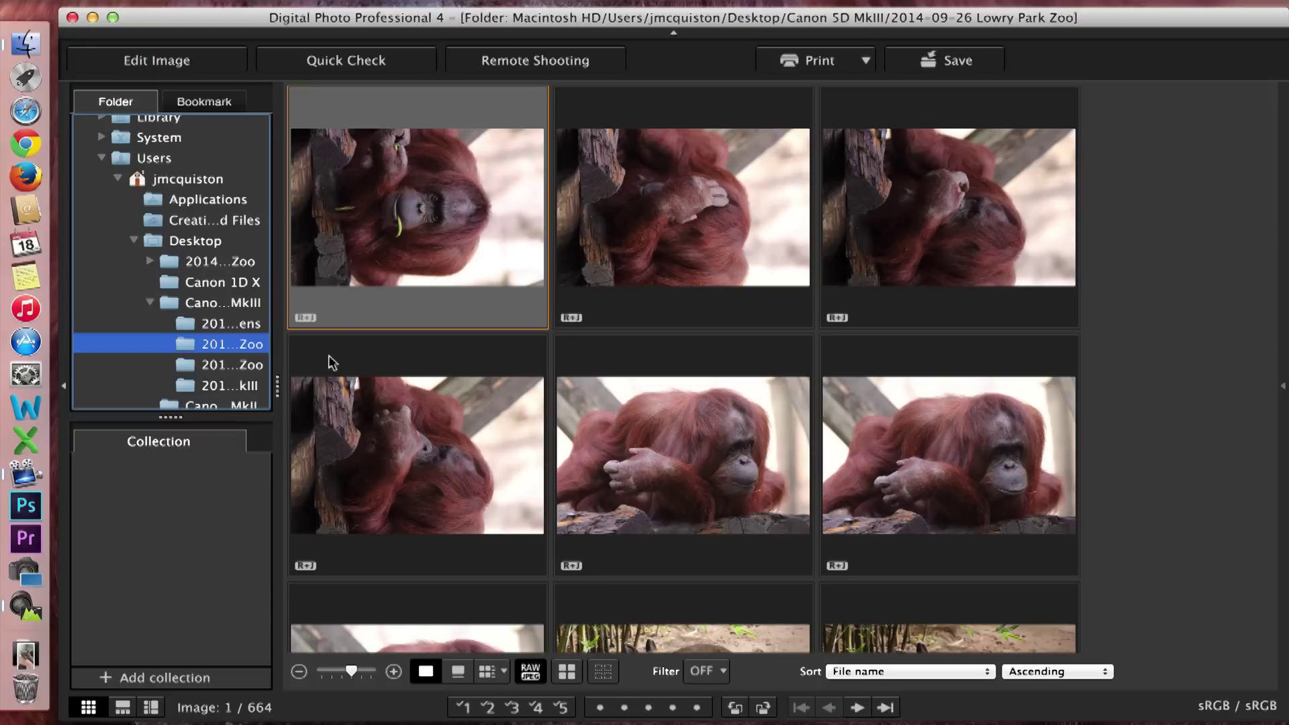
Bookmark the 2014-09-26 Lowry Park Zoo folder and open it from the Bookmark list.
right_click(186, 347)
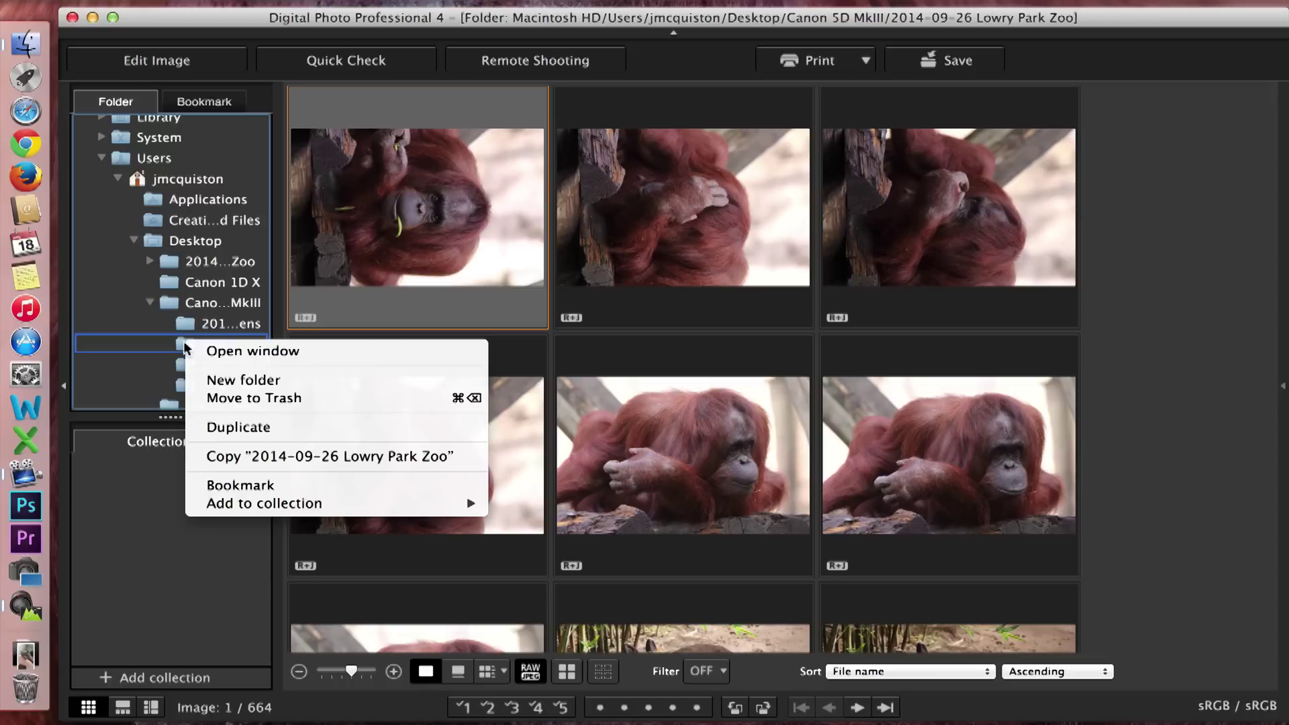
left_click(227, 487)
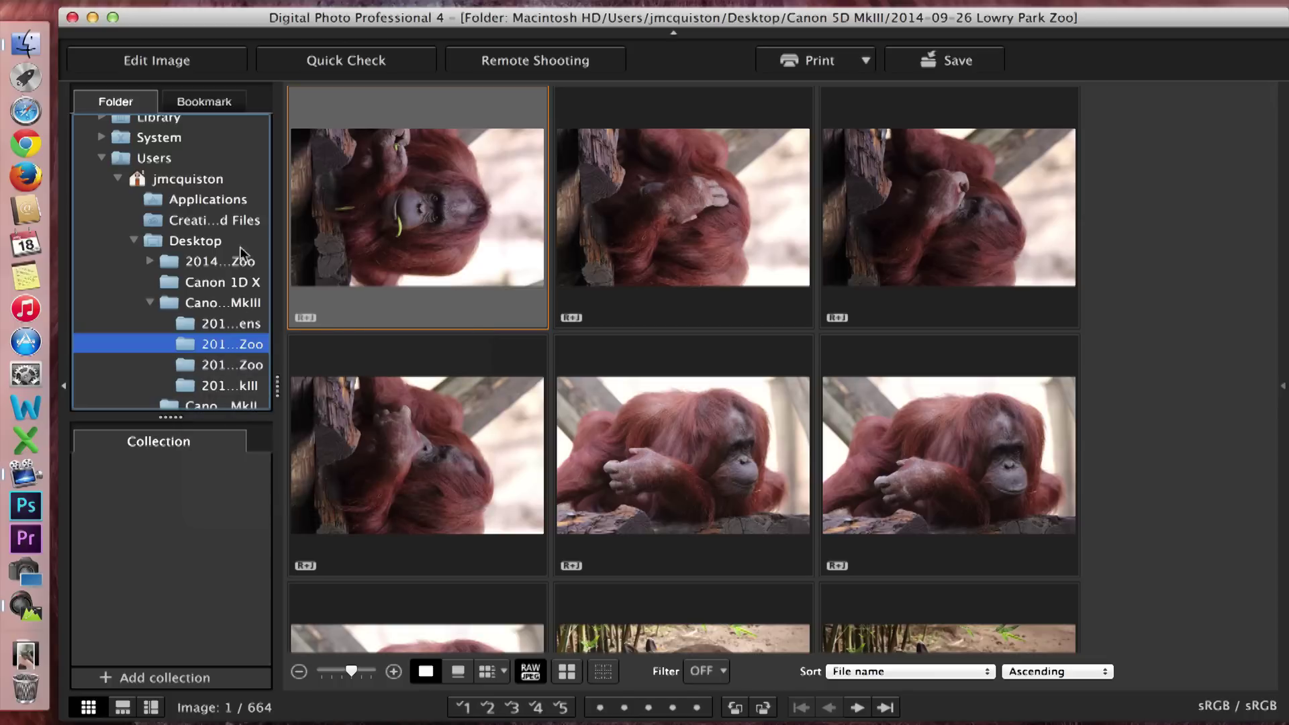
left_click(220, 103)
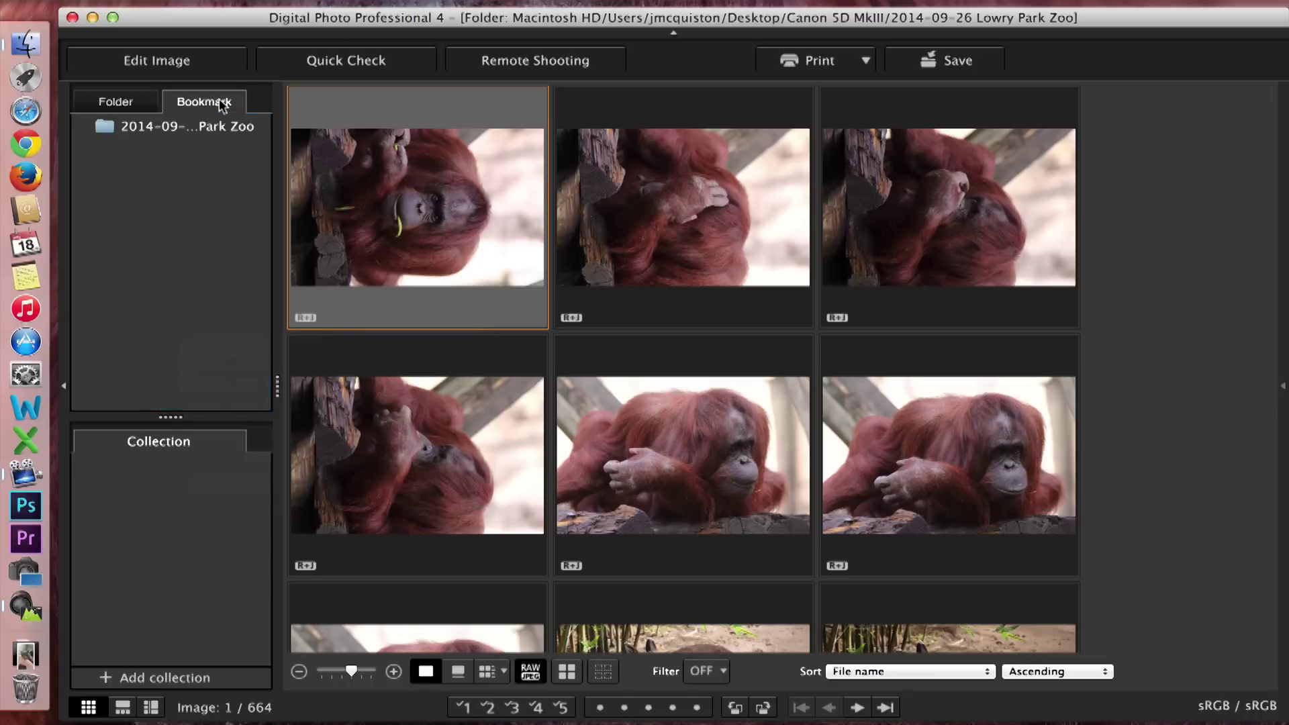
left_click(173, 133)
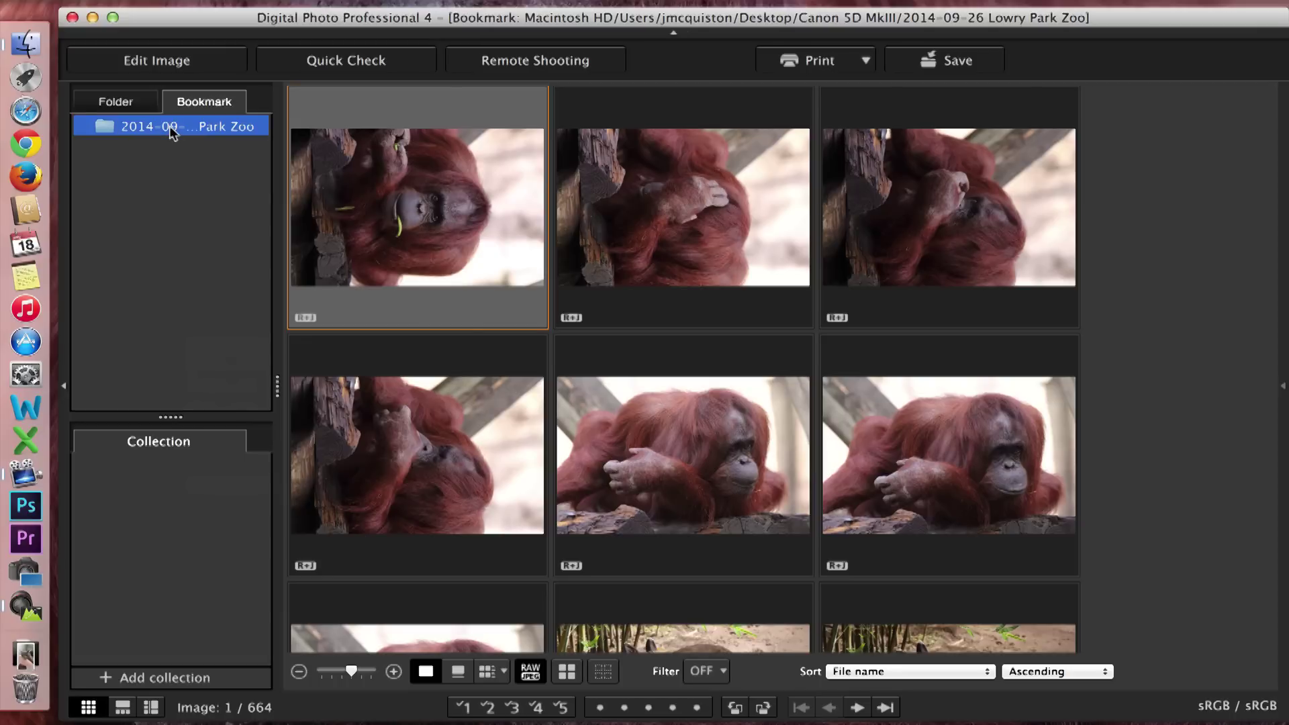
Remove the Lowry Park Zoo bookmark, then reopen the folder from the Folder tree.
right_click(155, 132)
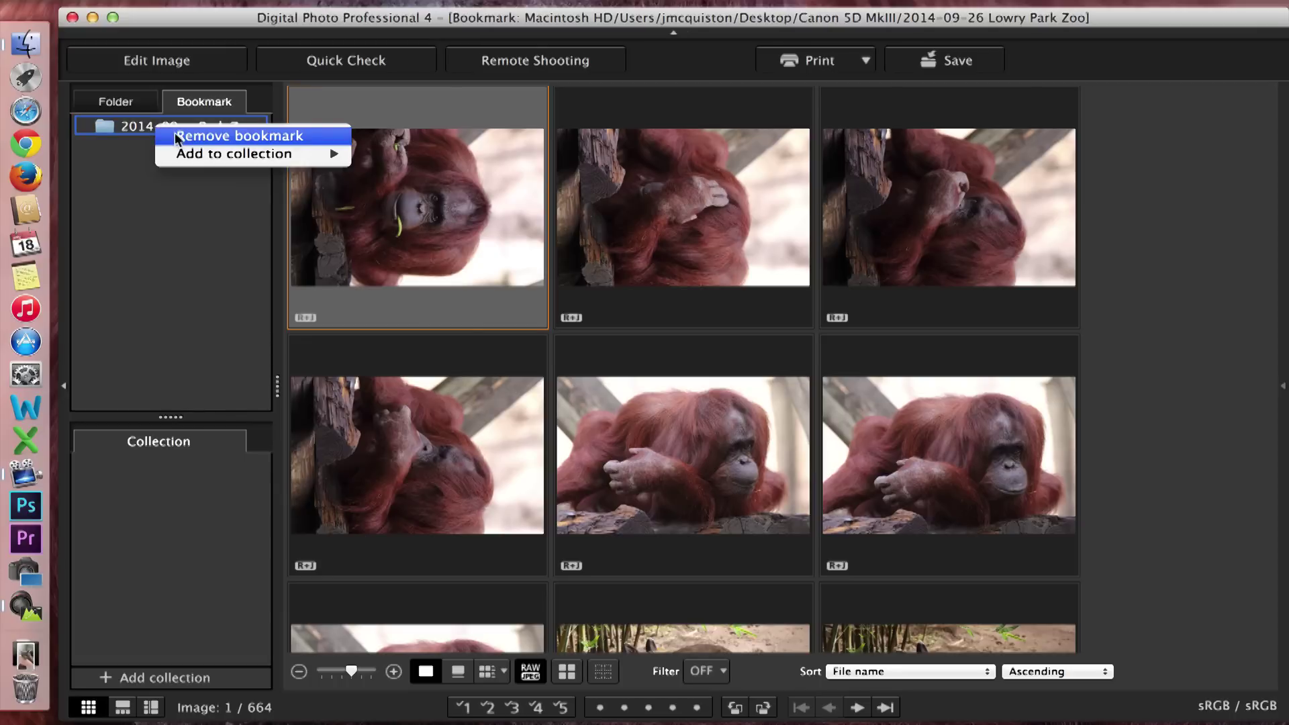
left_click(178, 139)
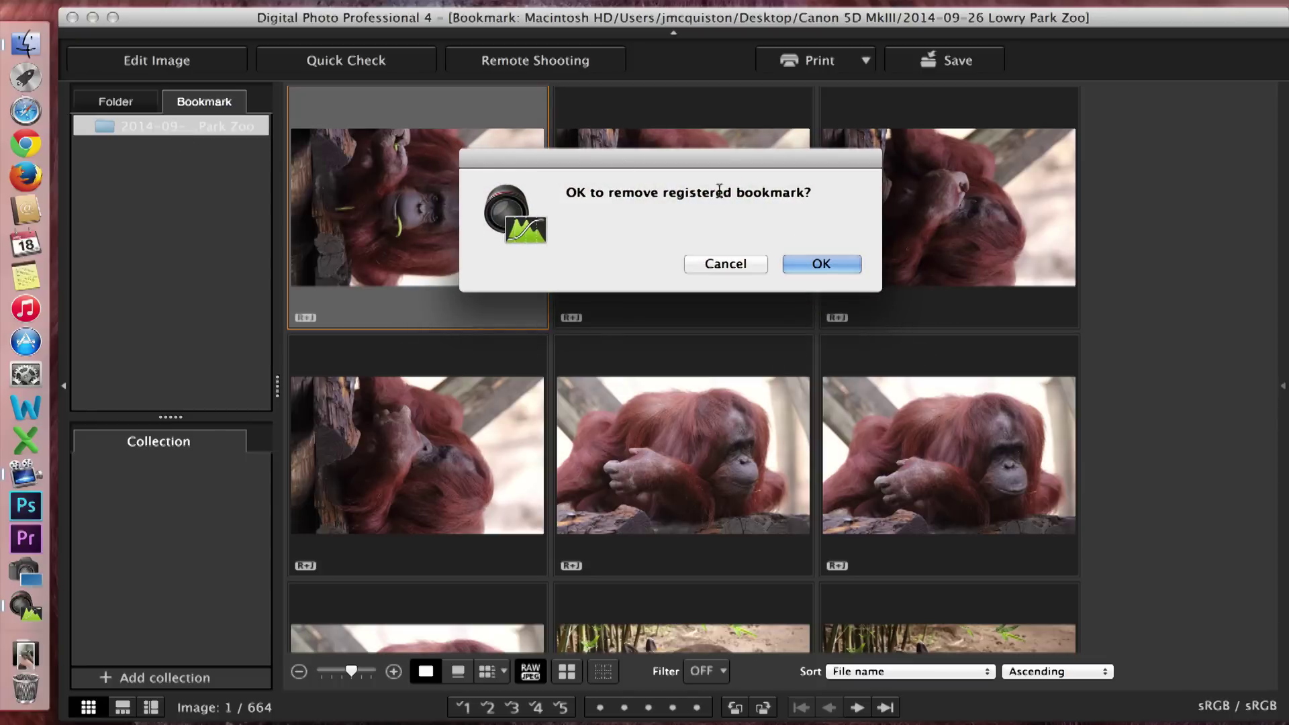
left_click(795, 263)
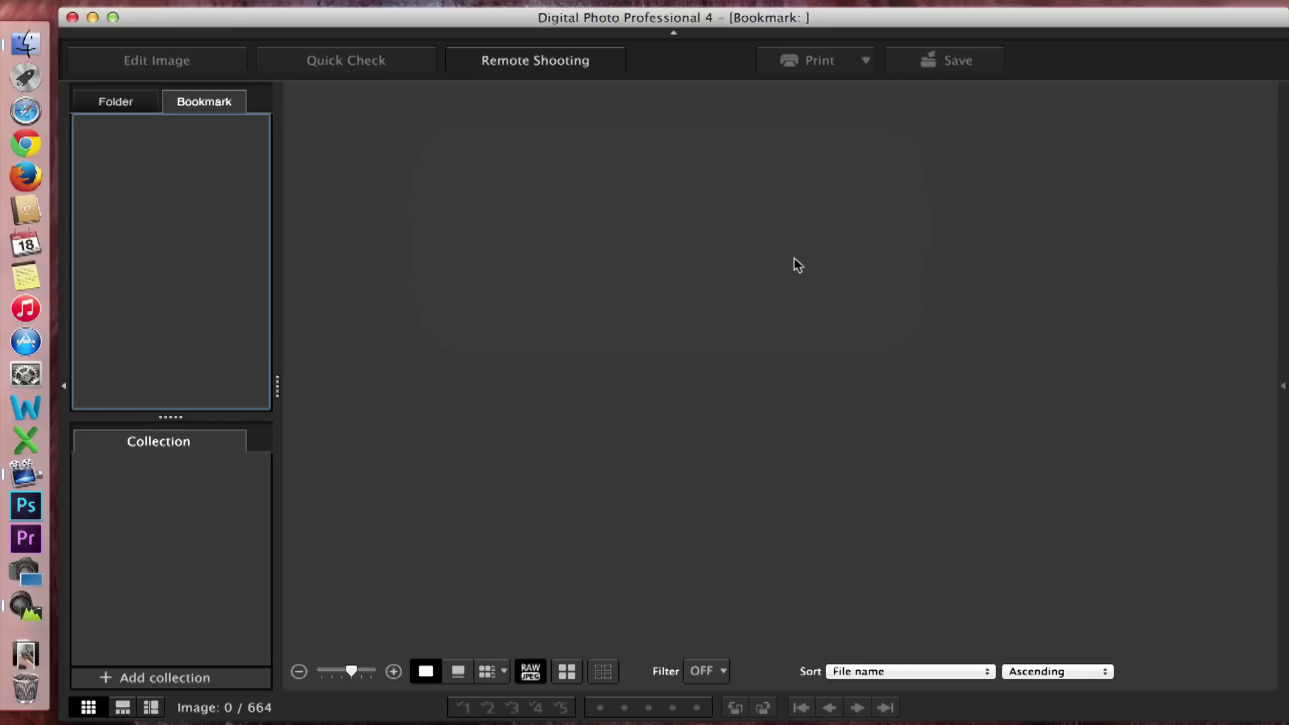
left_click(125, 107)
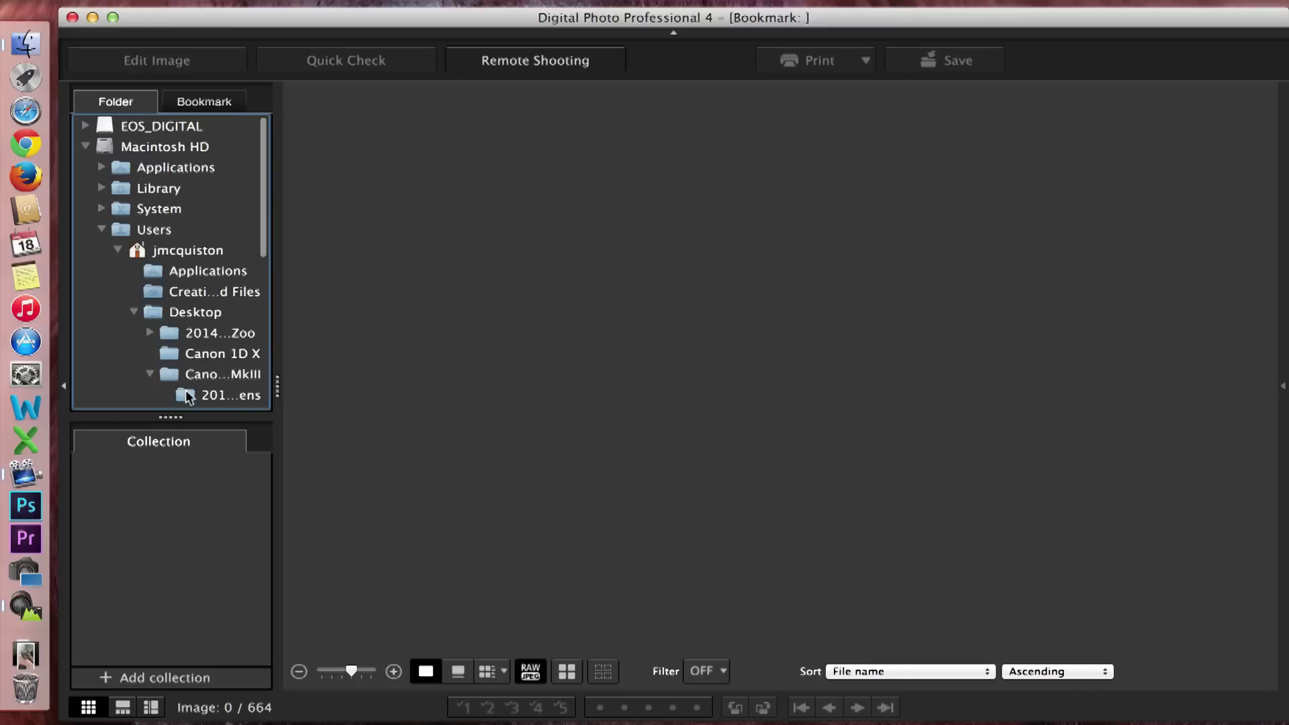
scroll(185, 386, "down", 2)
left_click(222, 371)
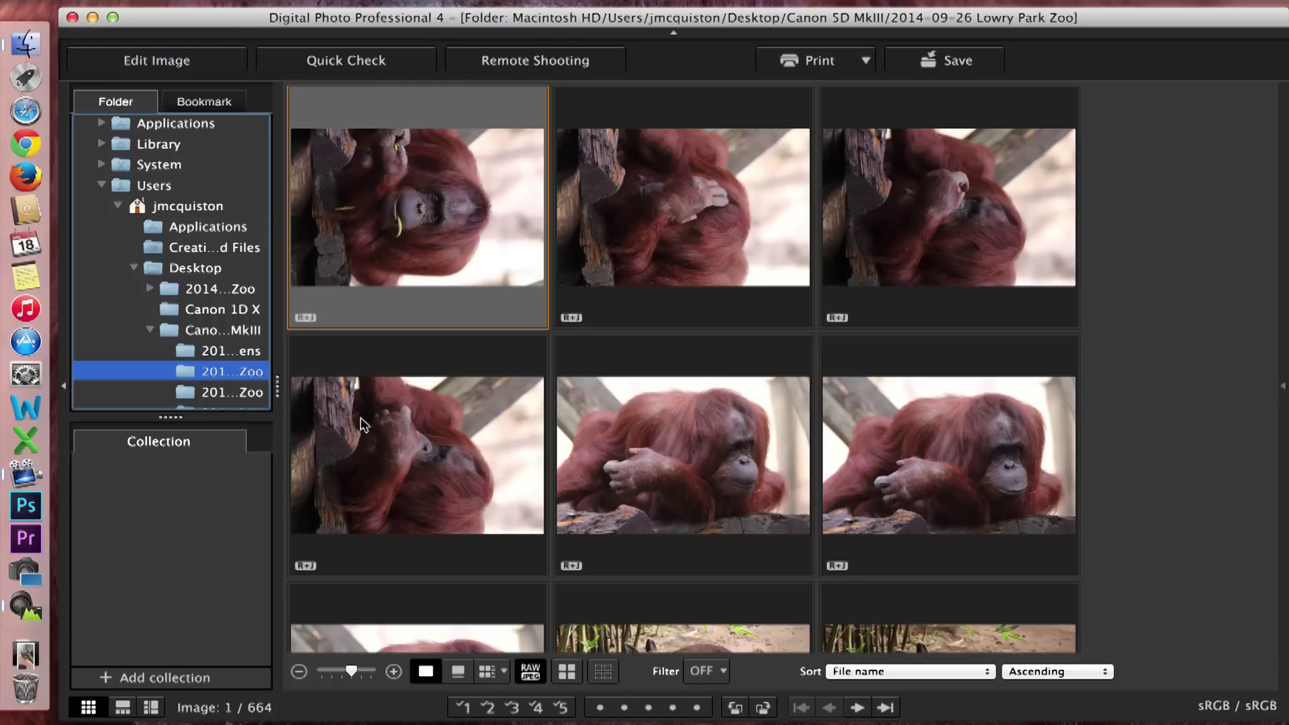
Scroll the Lowry Park Zoo thumbnails down past the orangutans to the lorikeet photos.
left_click(184, 523)
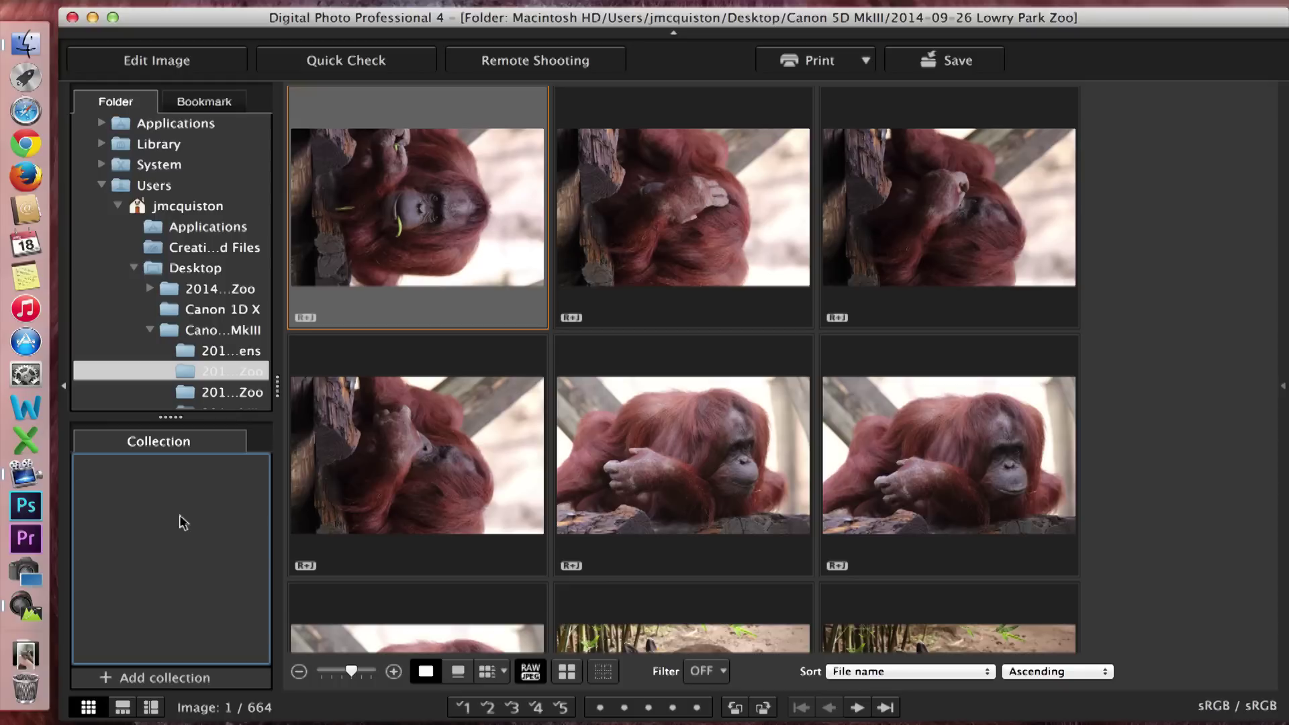
scroll(457, 430, "down", 5)
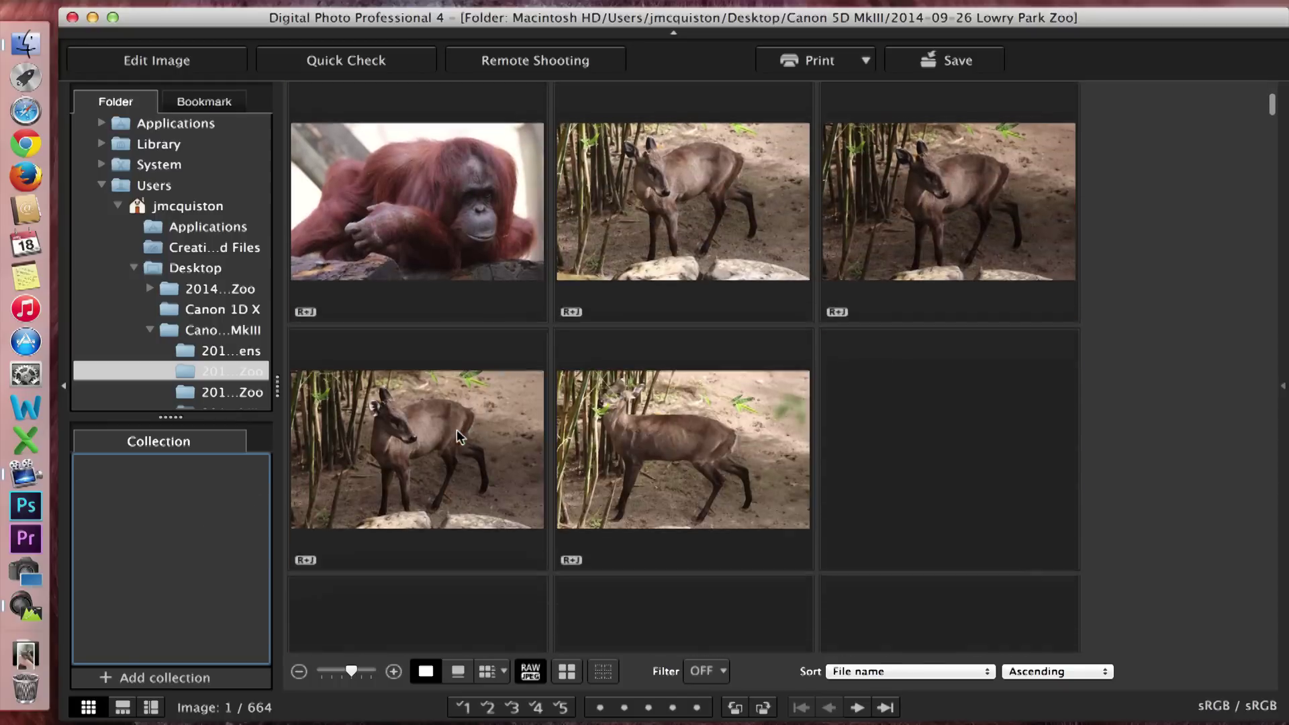
scroll(457, 430, "down", 10)
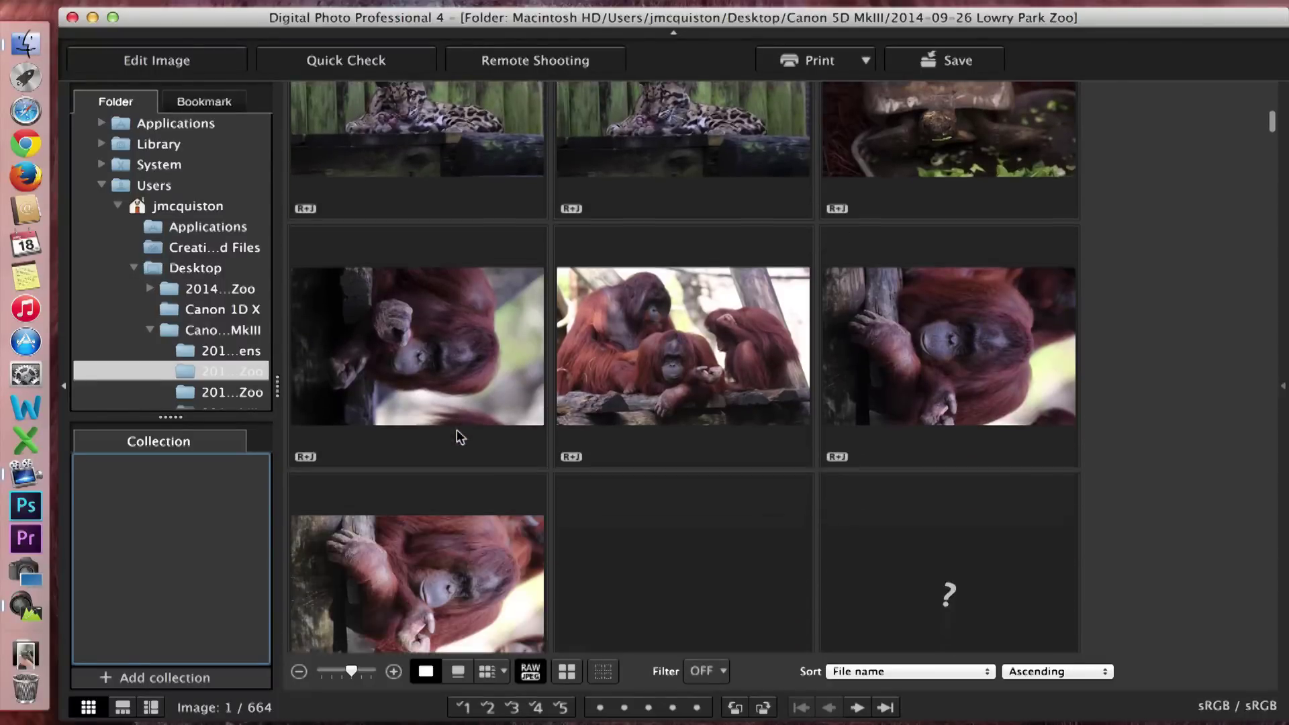
scroll(457, 434, "down", 12)
scroll(457, 430, "down", 10)
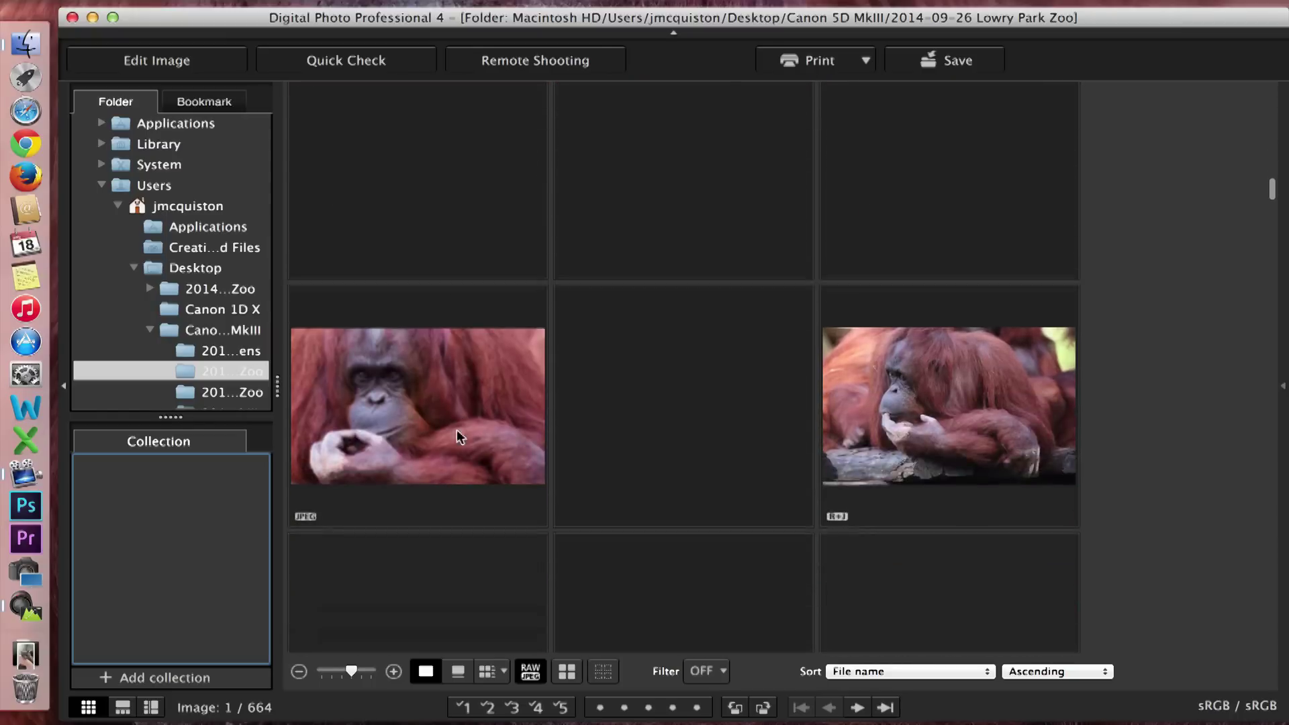
scroll(456, 430, "down", 10)
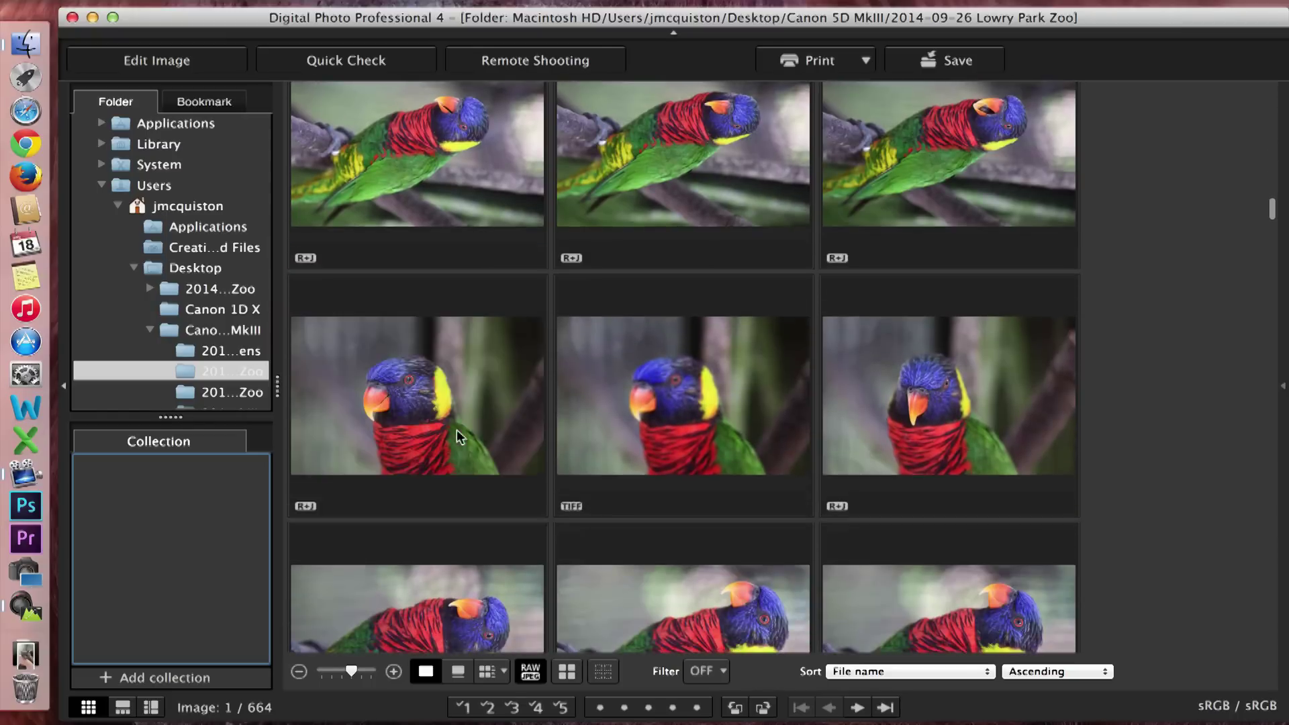
scroll(456, 436, "down", 8)
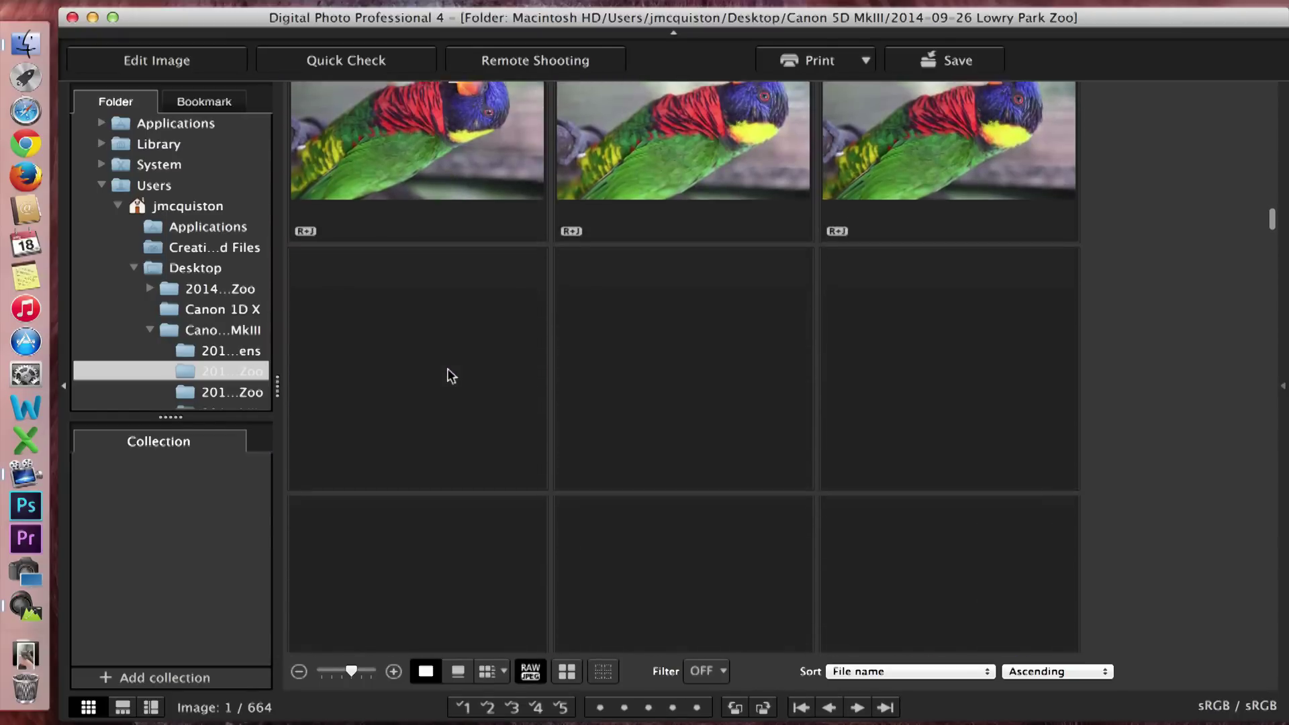
scroll(452, 375, "down", 8)
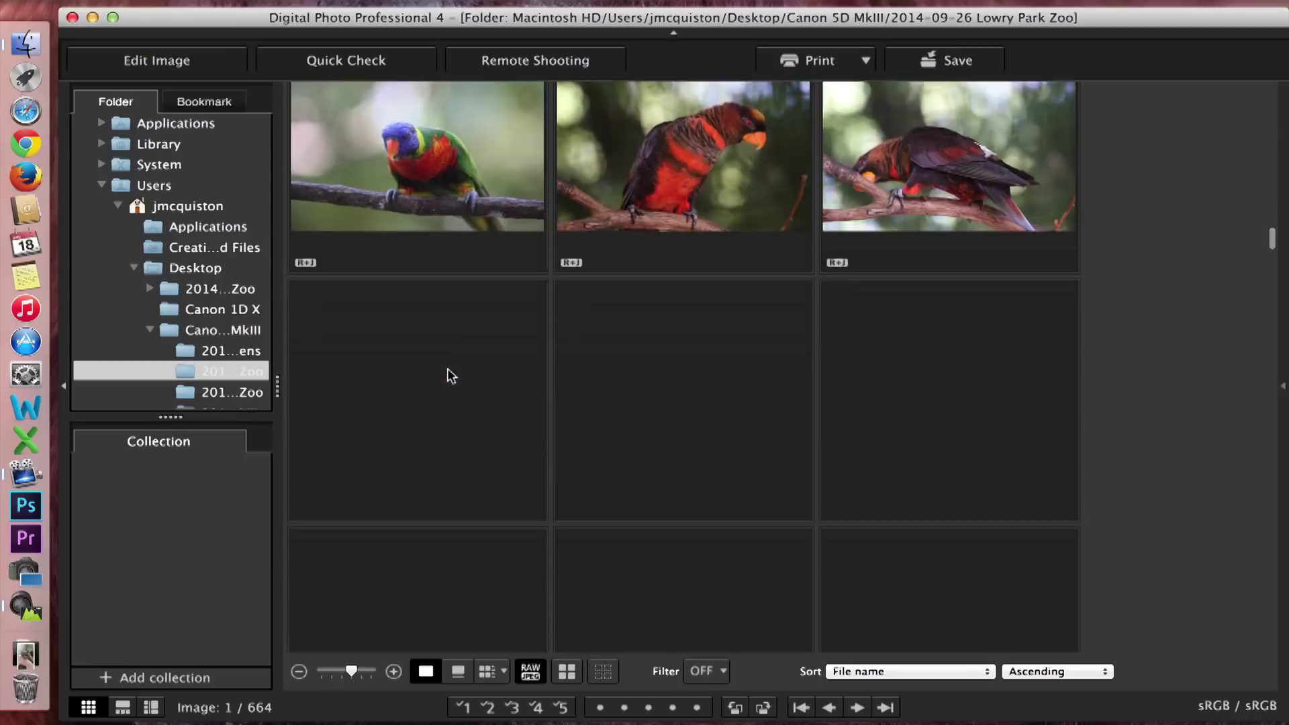
scroll(449, 374, "down", 5)
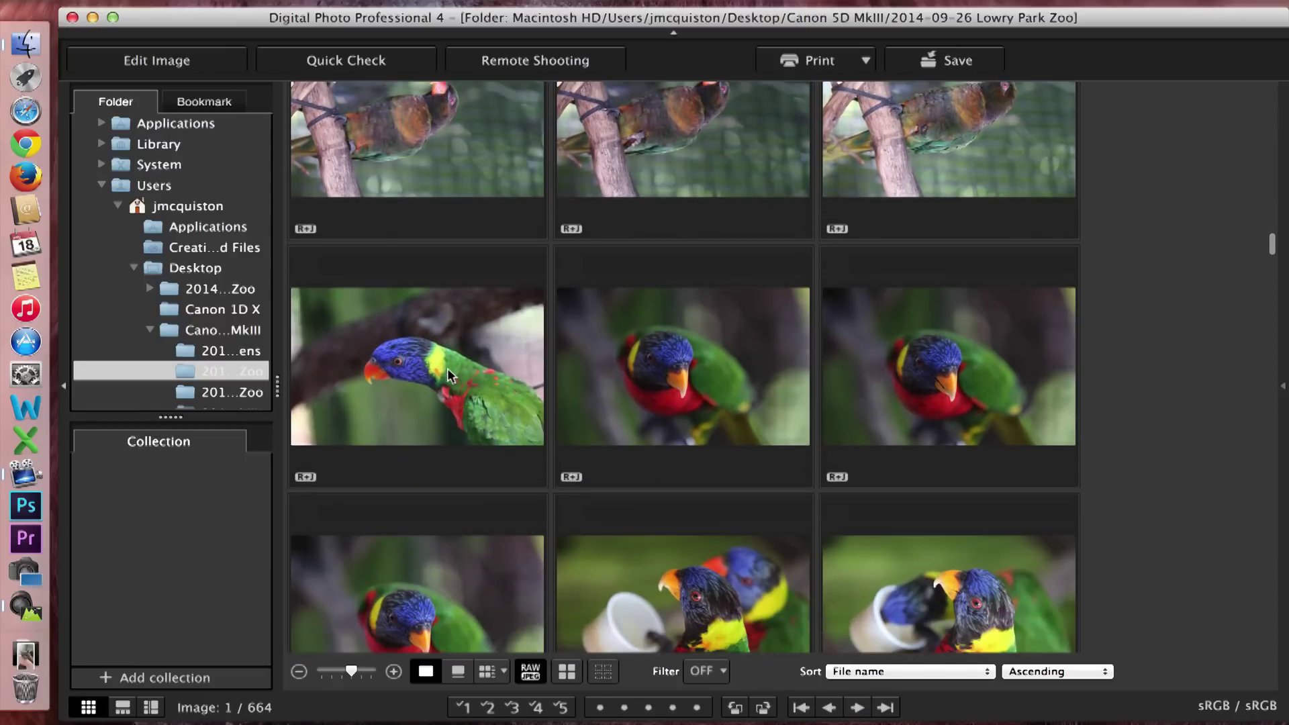
scroll(448, 371, "down", 3)
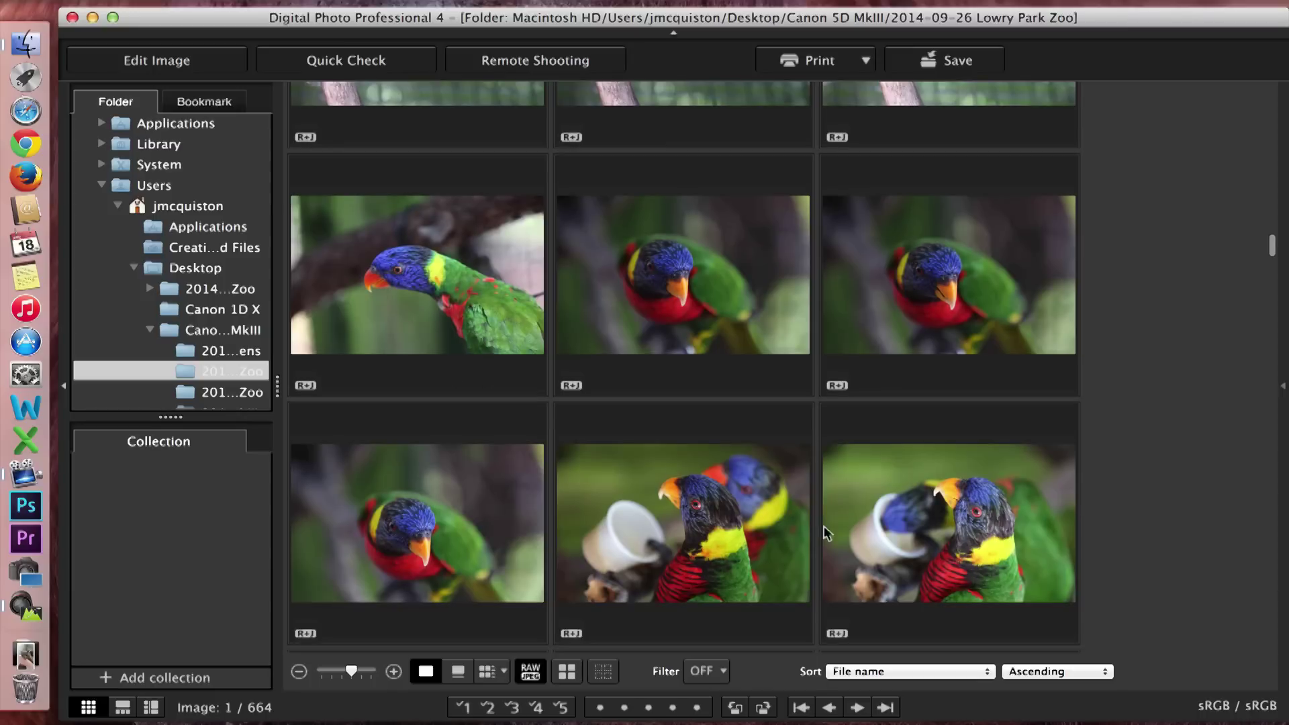
Create a collection named 'Birds' and add the selected lorikeet photos to it.
left_click(875, 534)
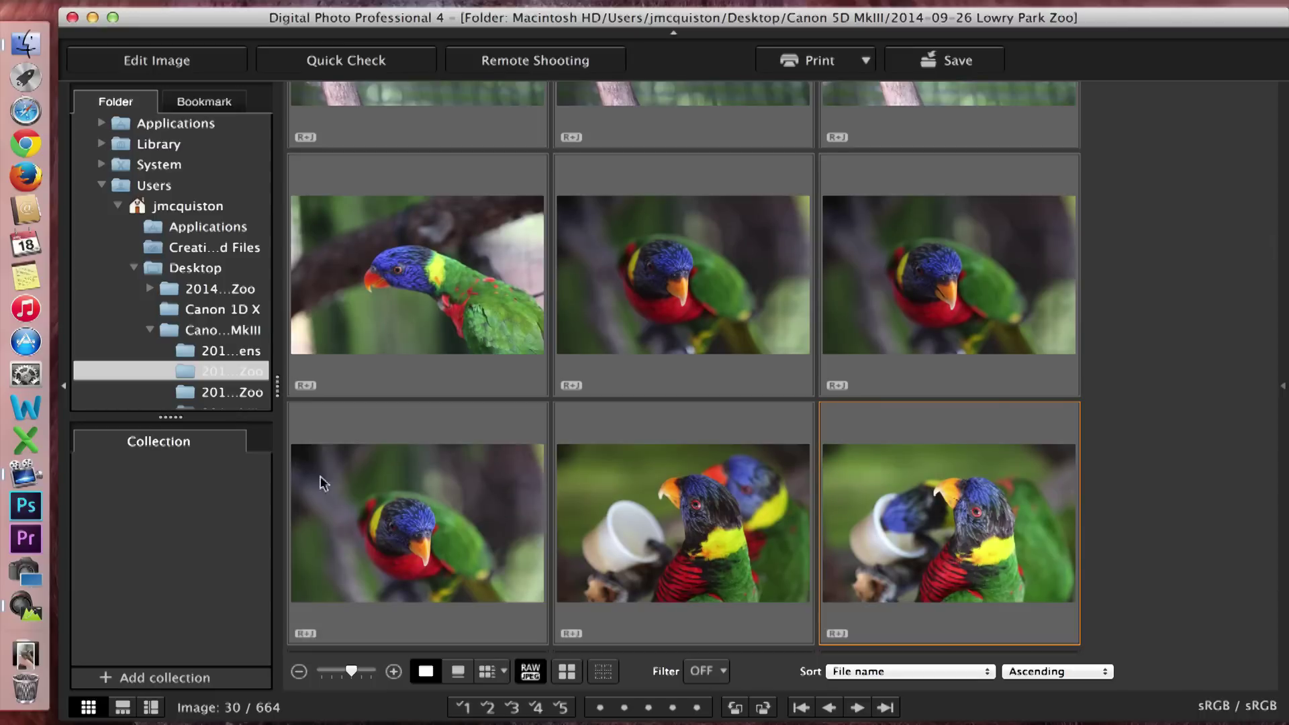
left_click(154, 675)
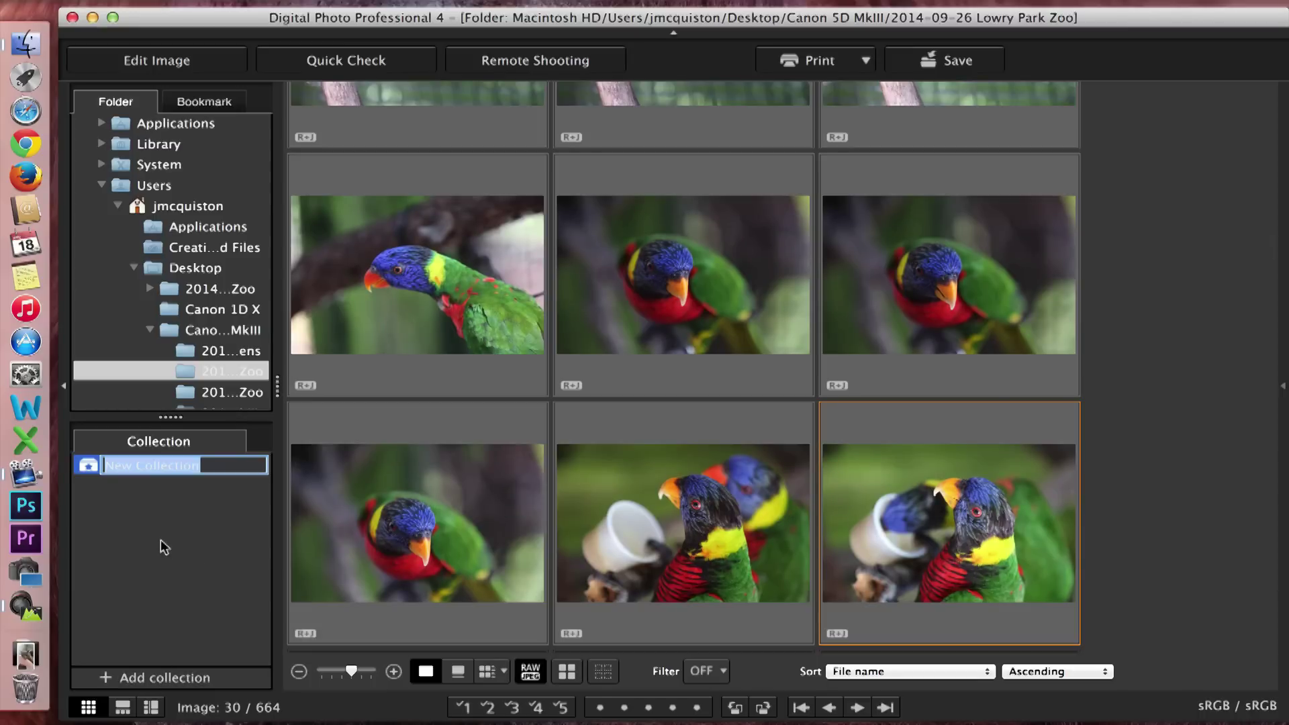
type("Birds")
key("Return")
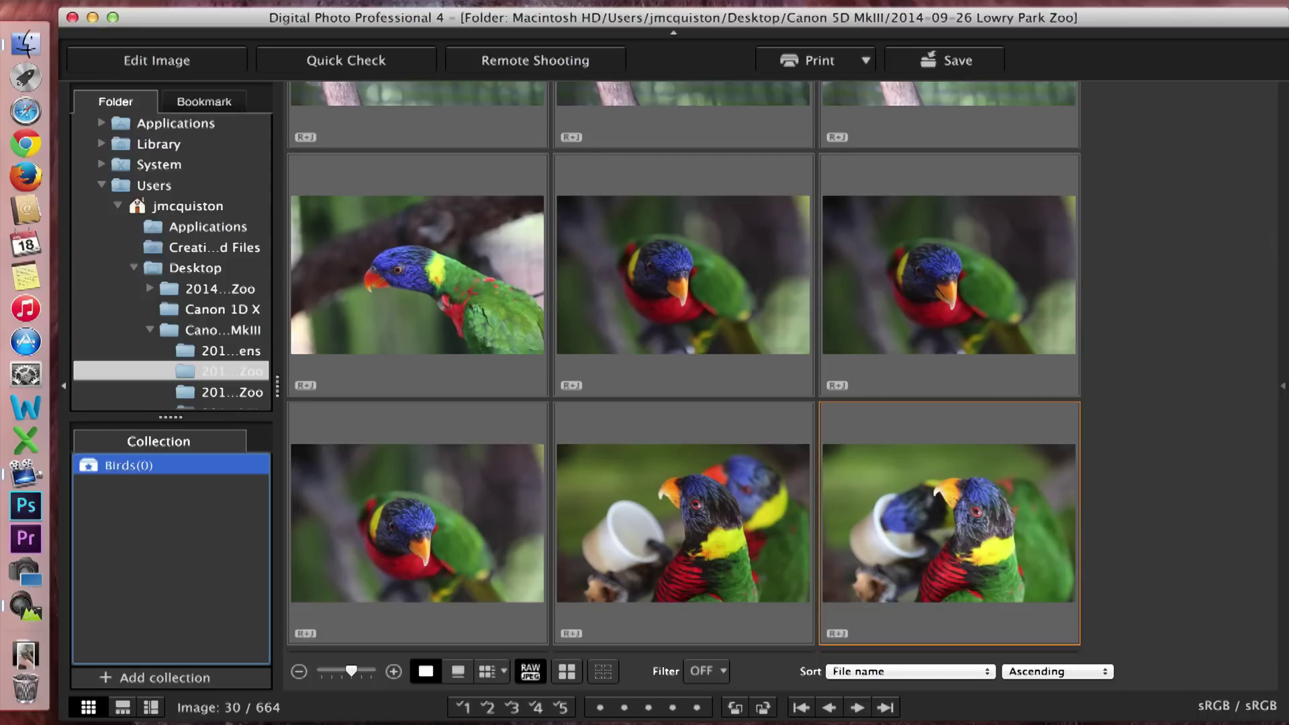
left_click(419, 309)
left_click_drag(421, 313, 125, 465)
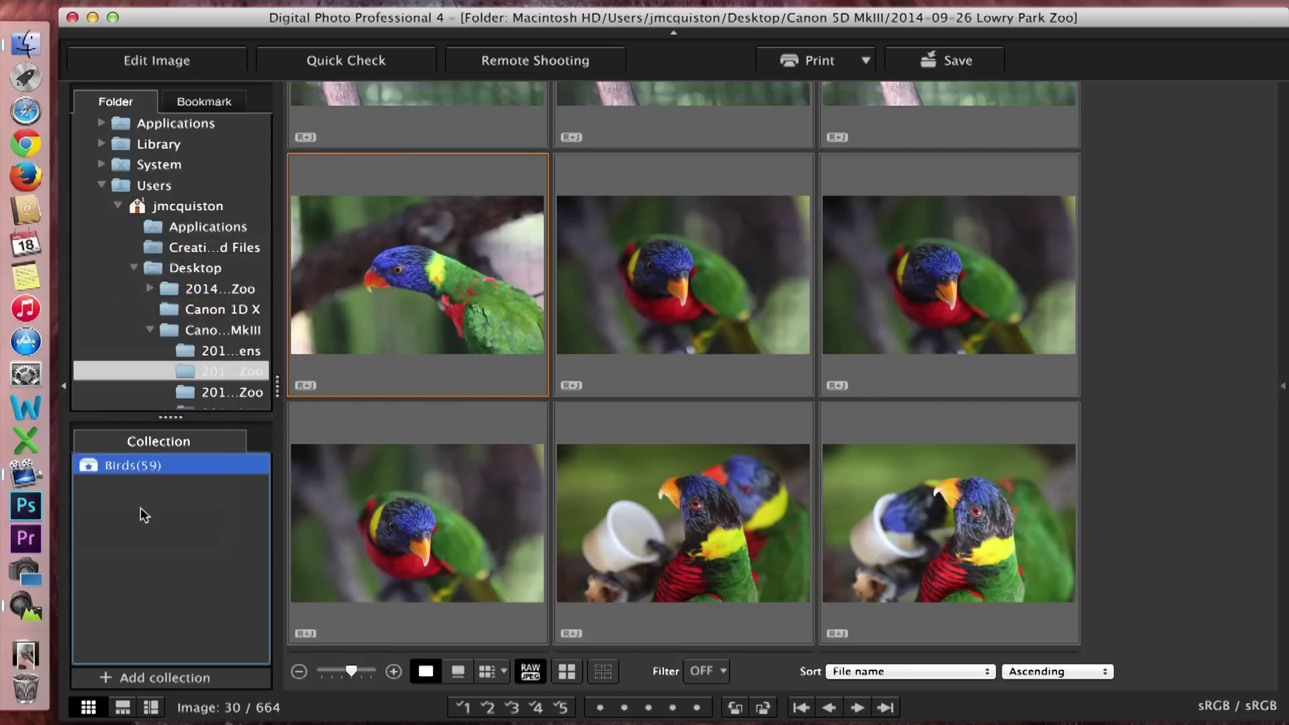
Add the crane photos from the 2014-10-26 Lowry Park Zoo folder to Birds and view it.
scroll(172, 369, "down", 3)
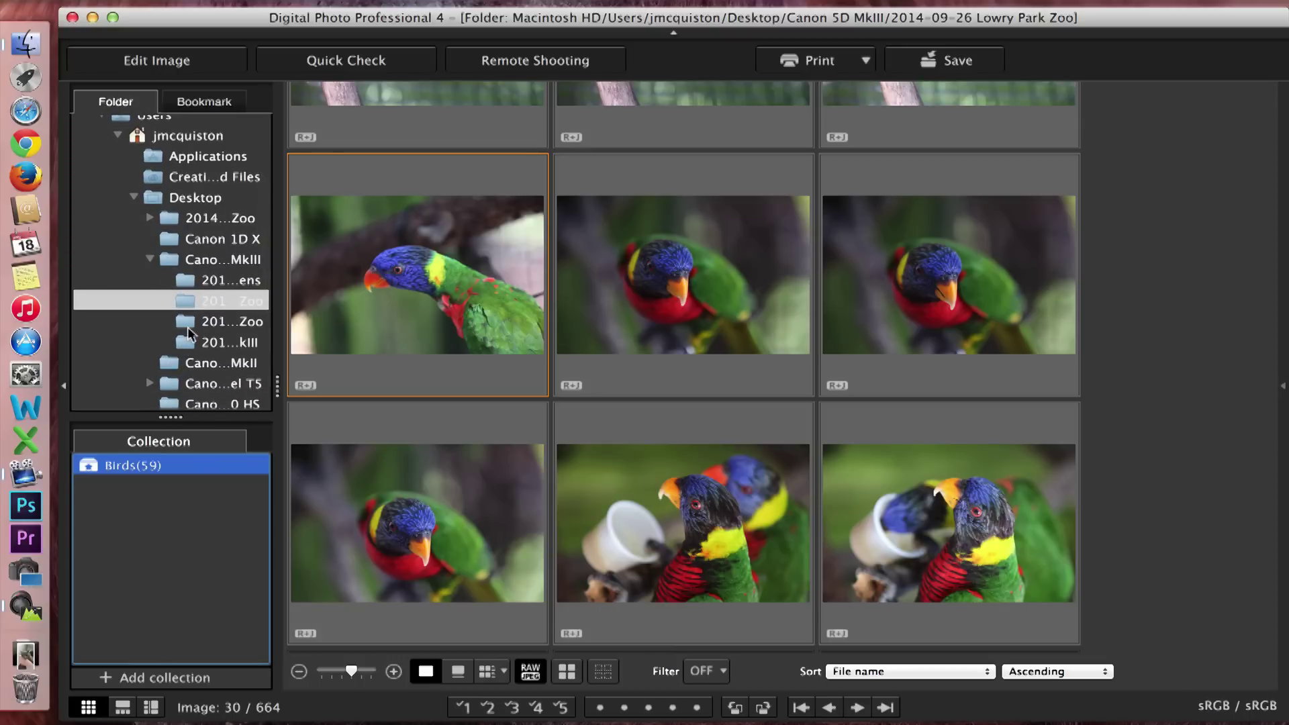
left_click(193, 343)
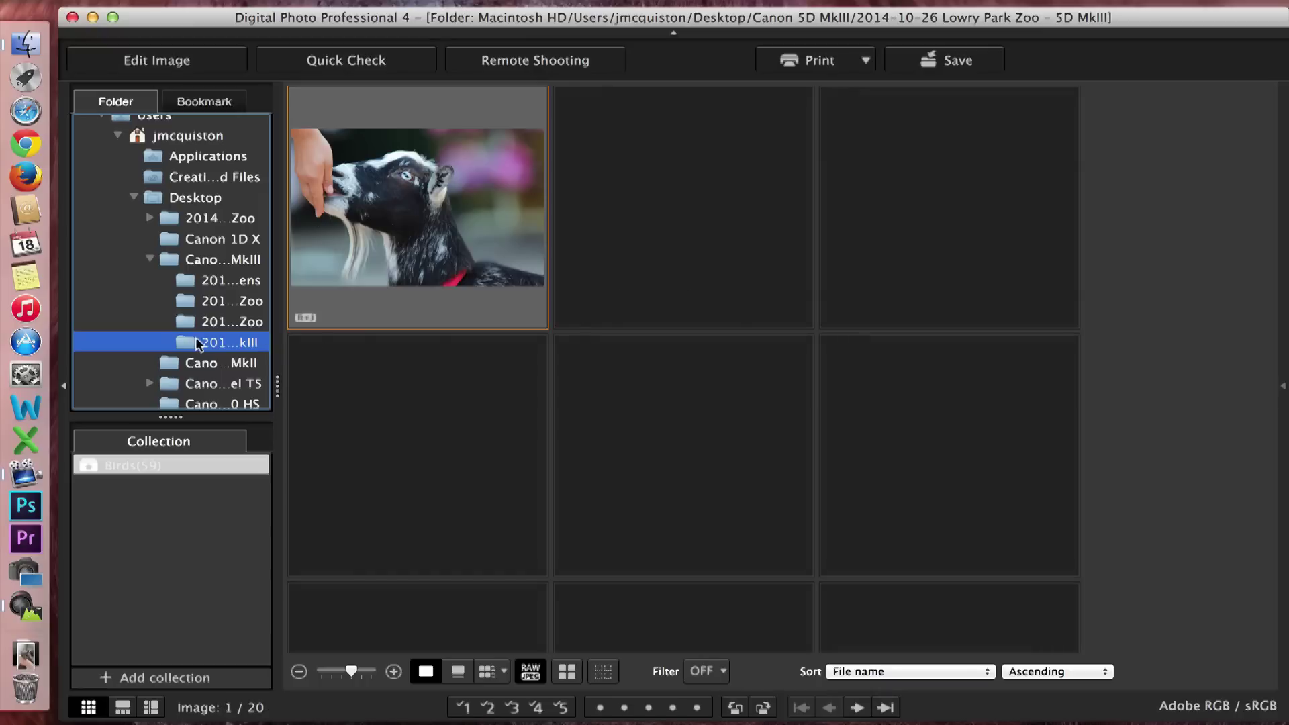
scroll(572, 272, "down", 3)
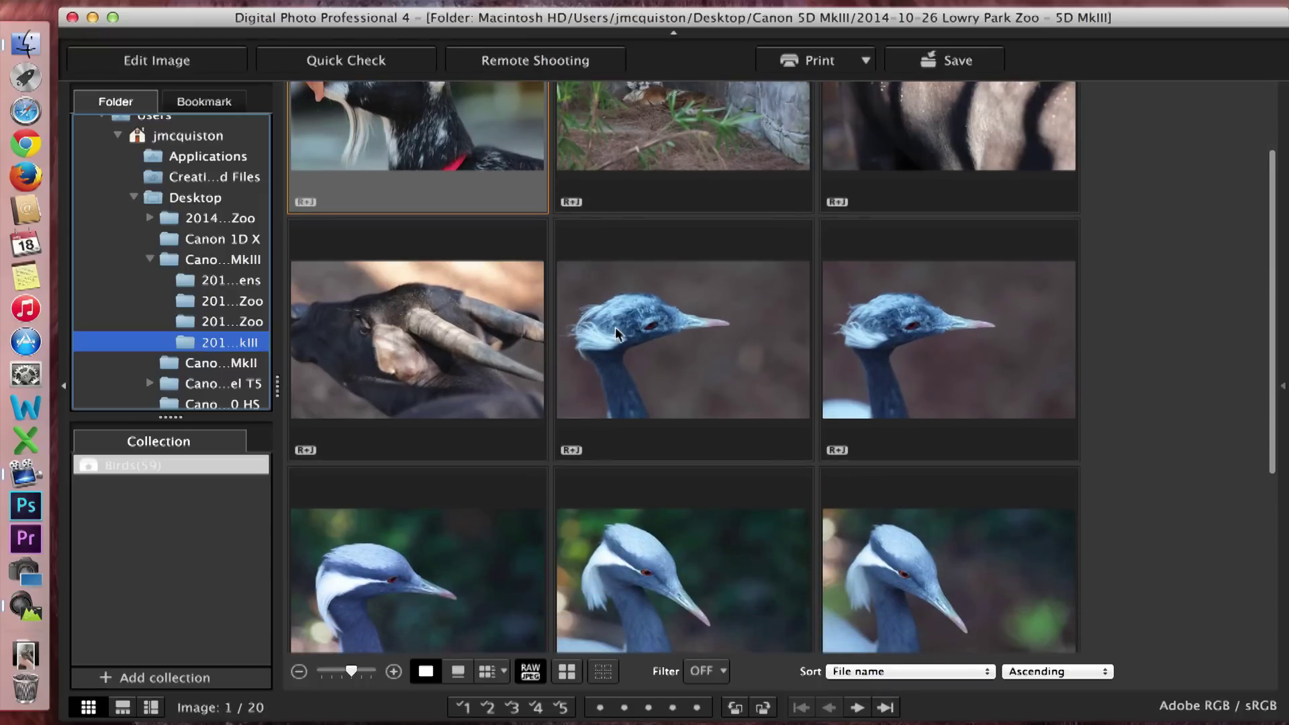
left_click(619, 333)
scroll(618, 328, "down", 5)
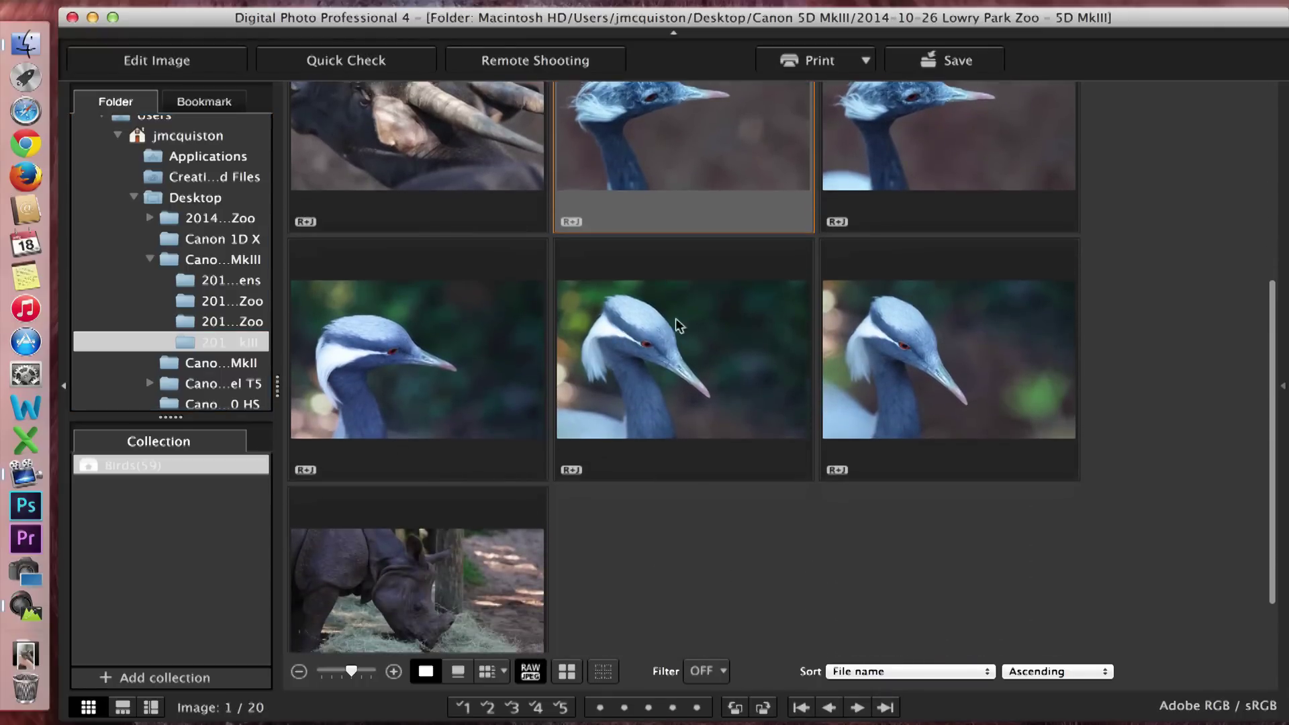
left_click(906, 350, "shift")
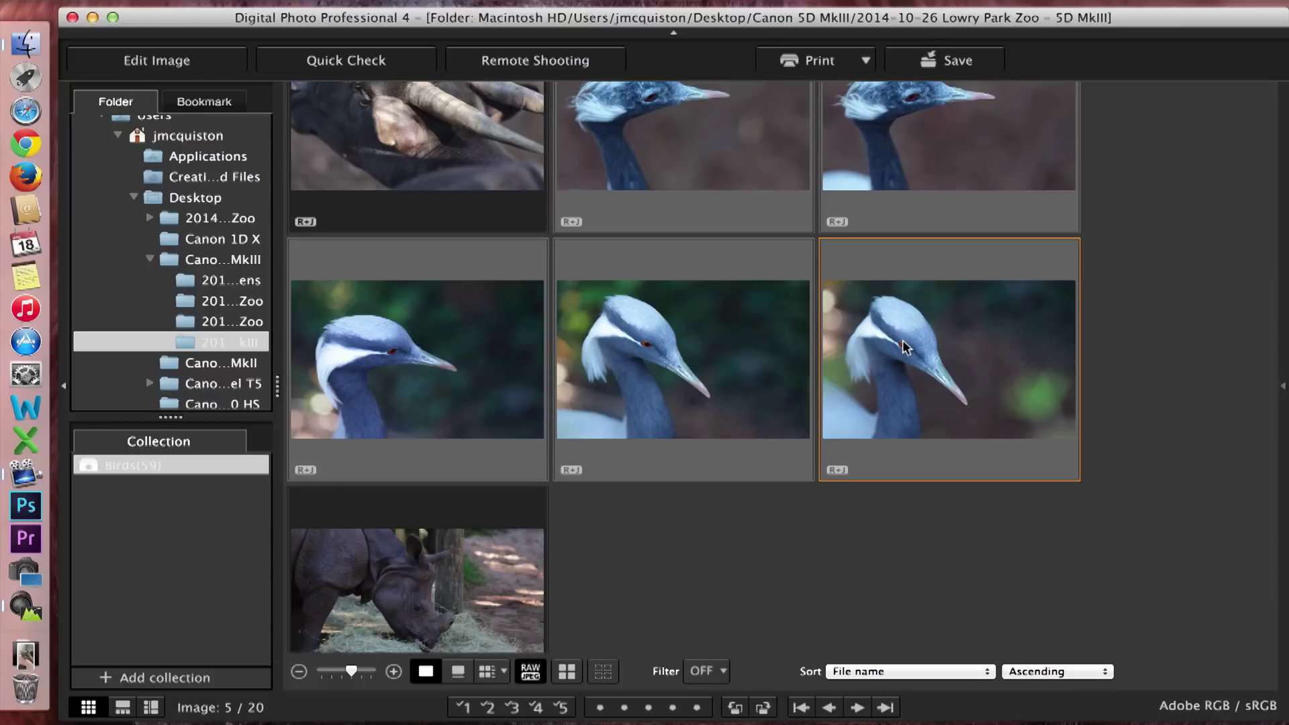
left_click(408, 404)
left_click_drag(408, 405, 160, 519)
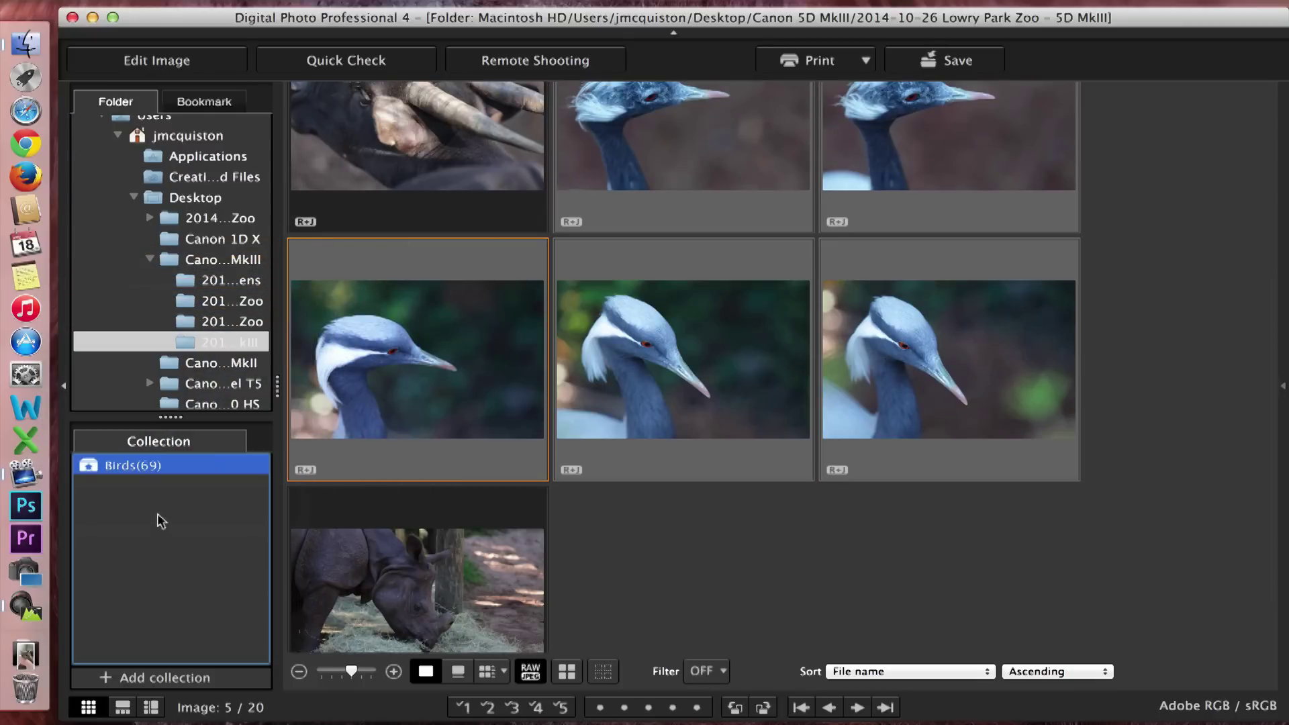
left_click(112, 473)
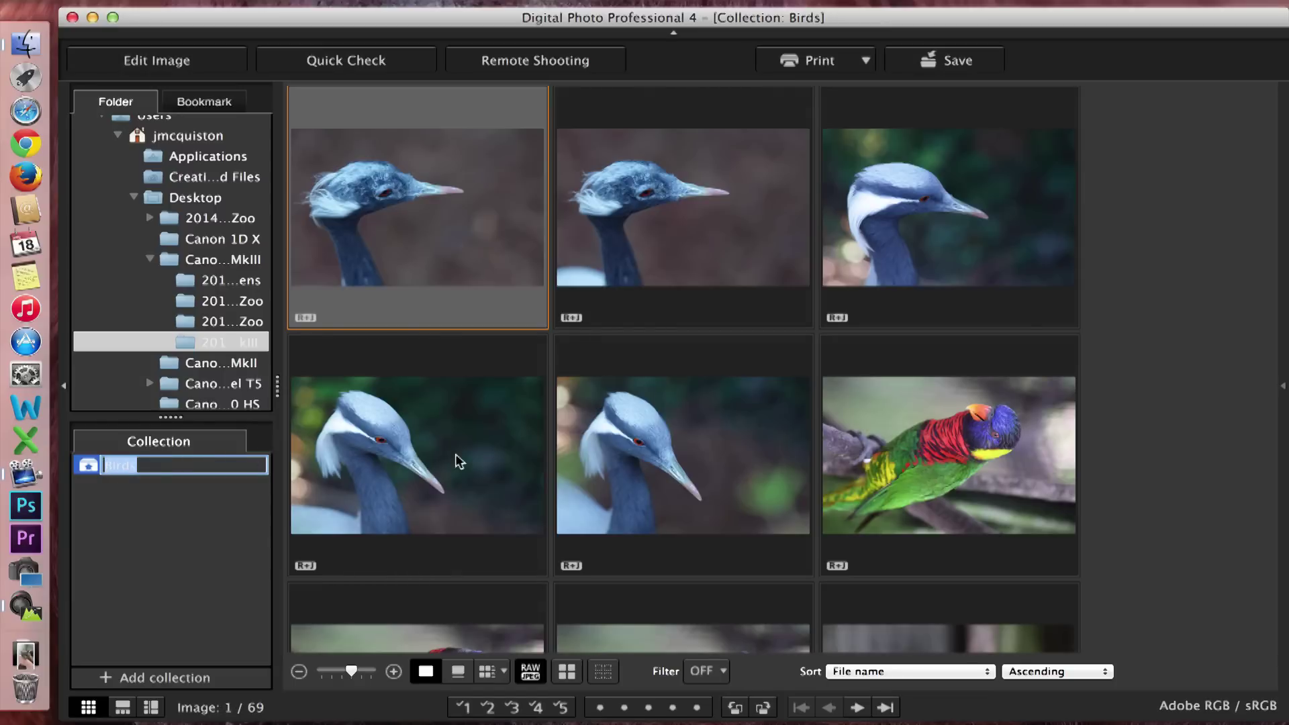
scroll(464, 461, "down", 3)
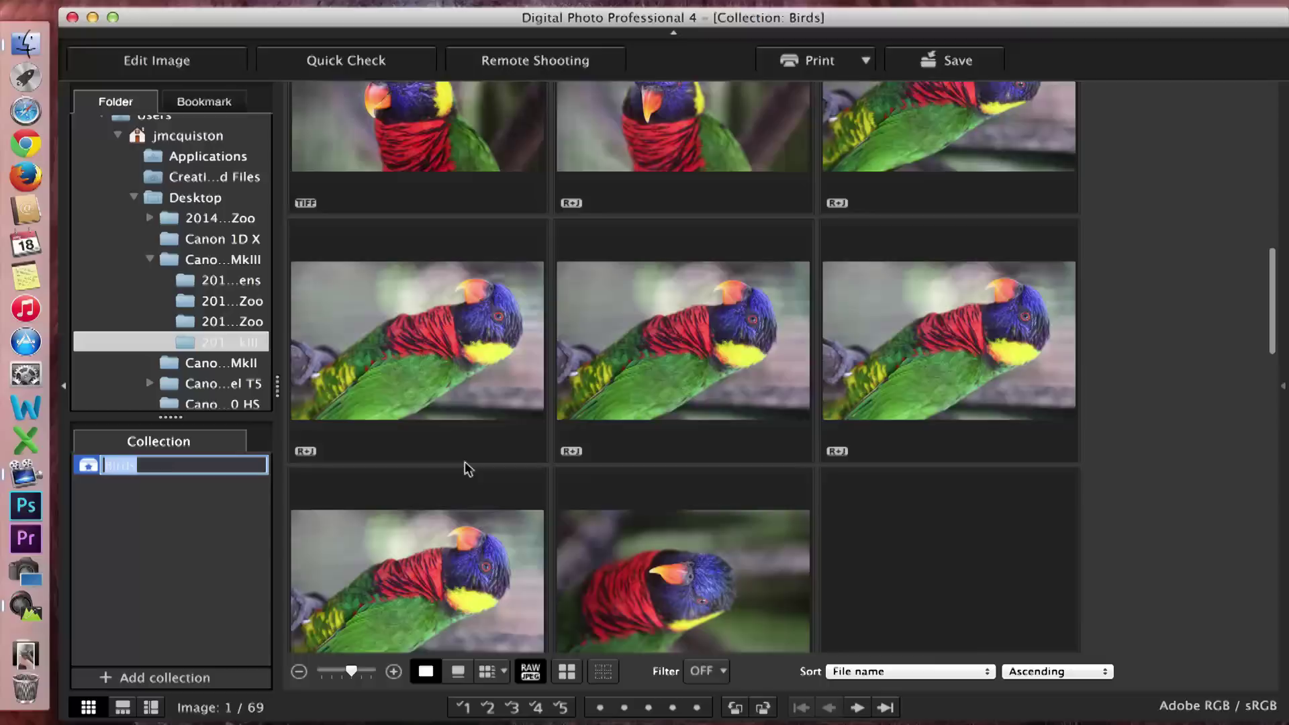
Delete the Birds (69) collection, leaving the collection list empty.
scroll(465, 461, "up", 3)
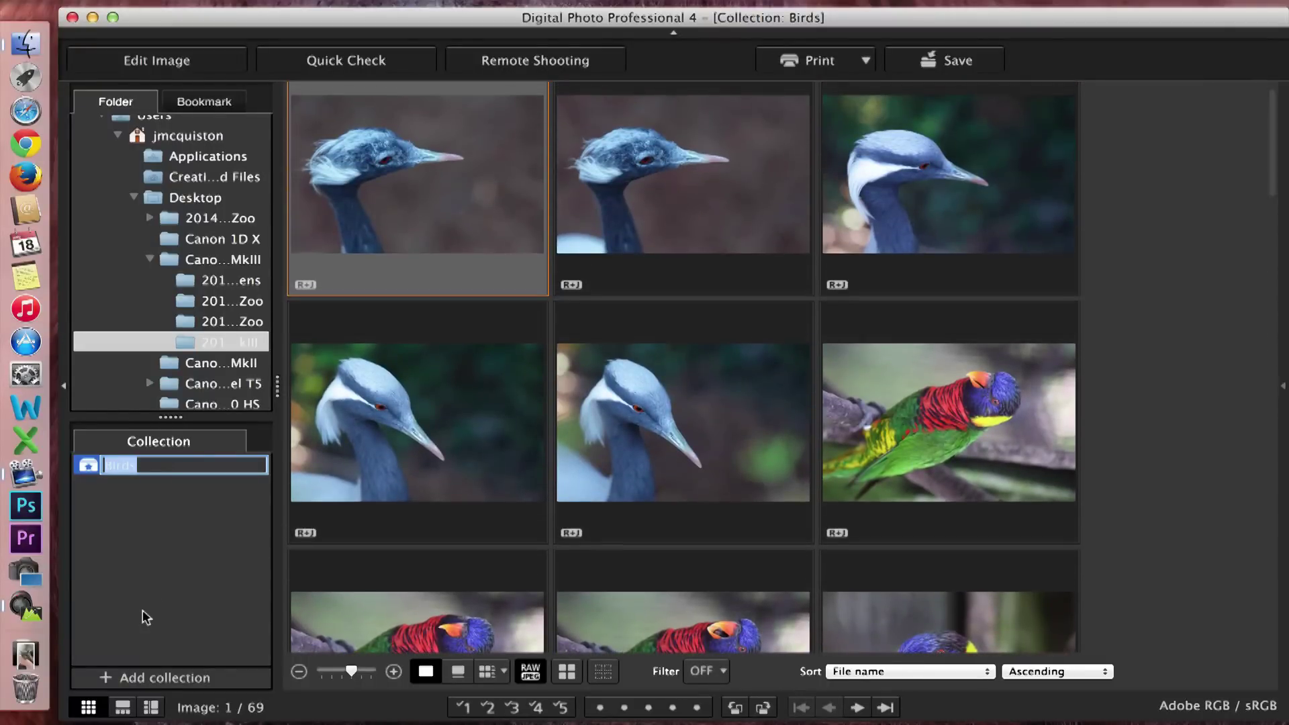
left_click(143, 613)
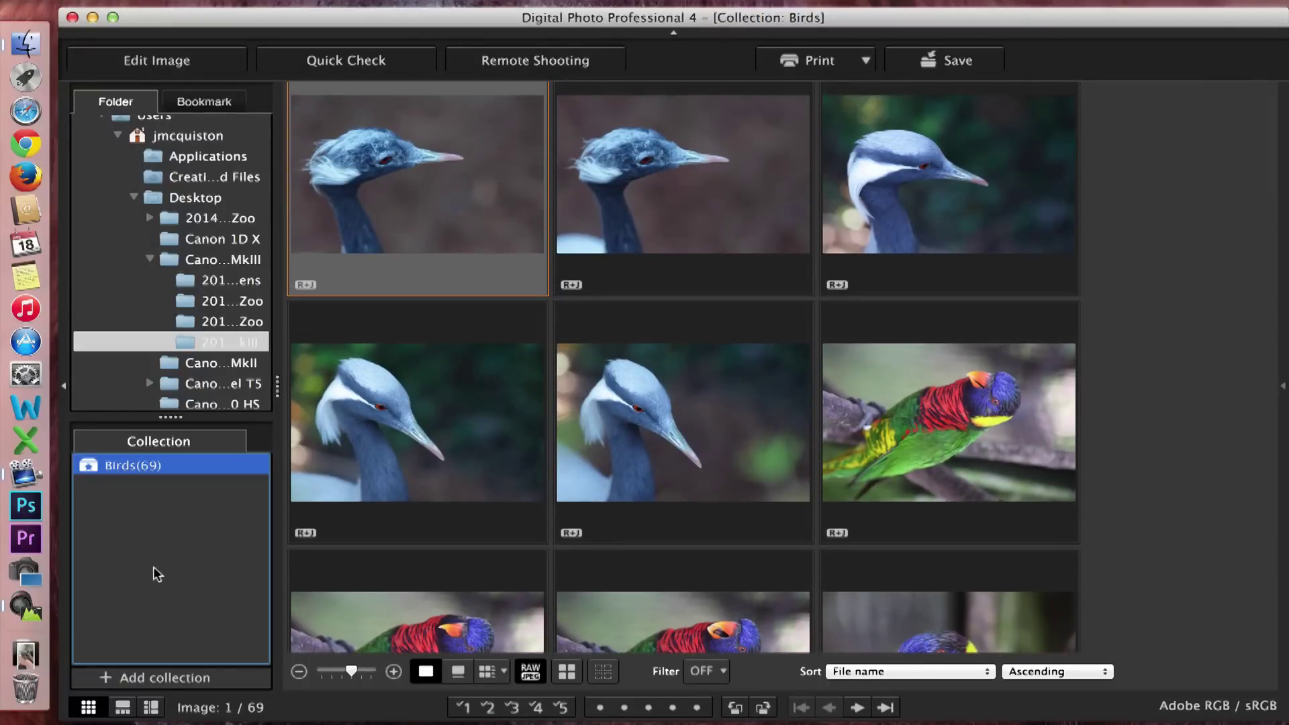
right_click(129, 469)
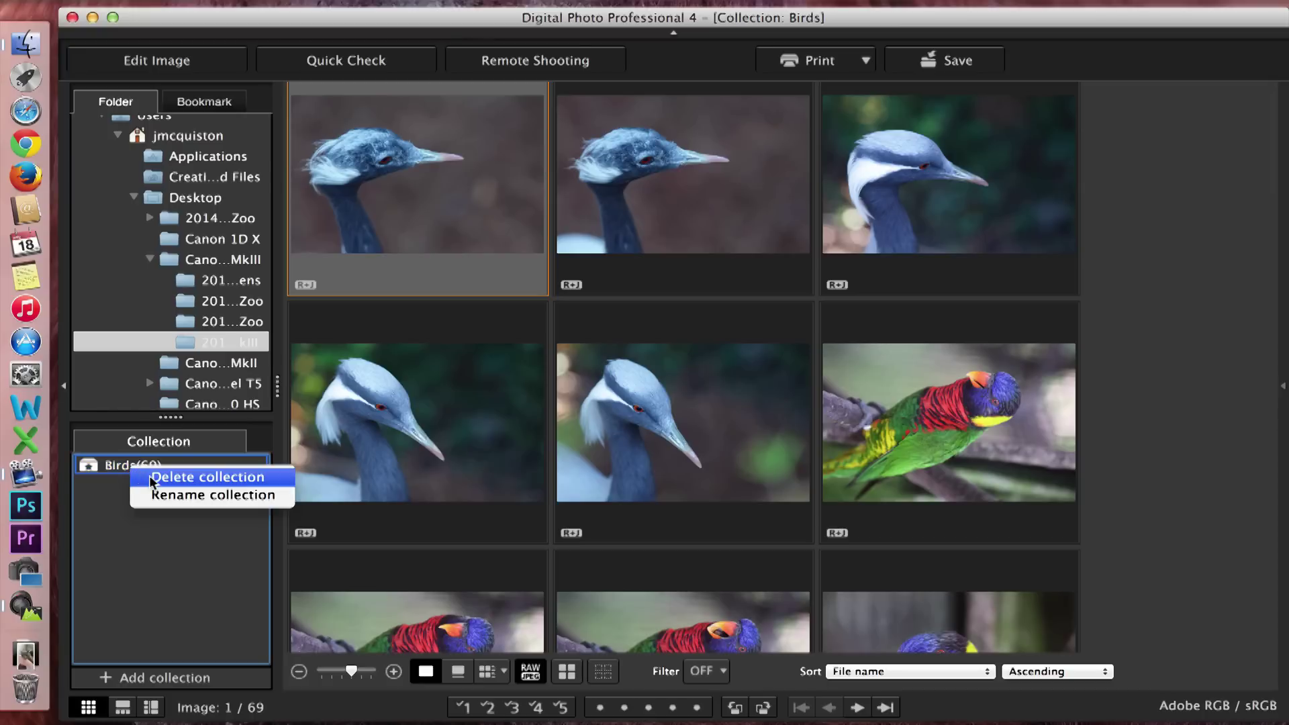
left_click(151, 479)
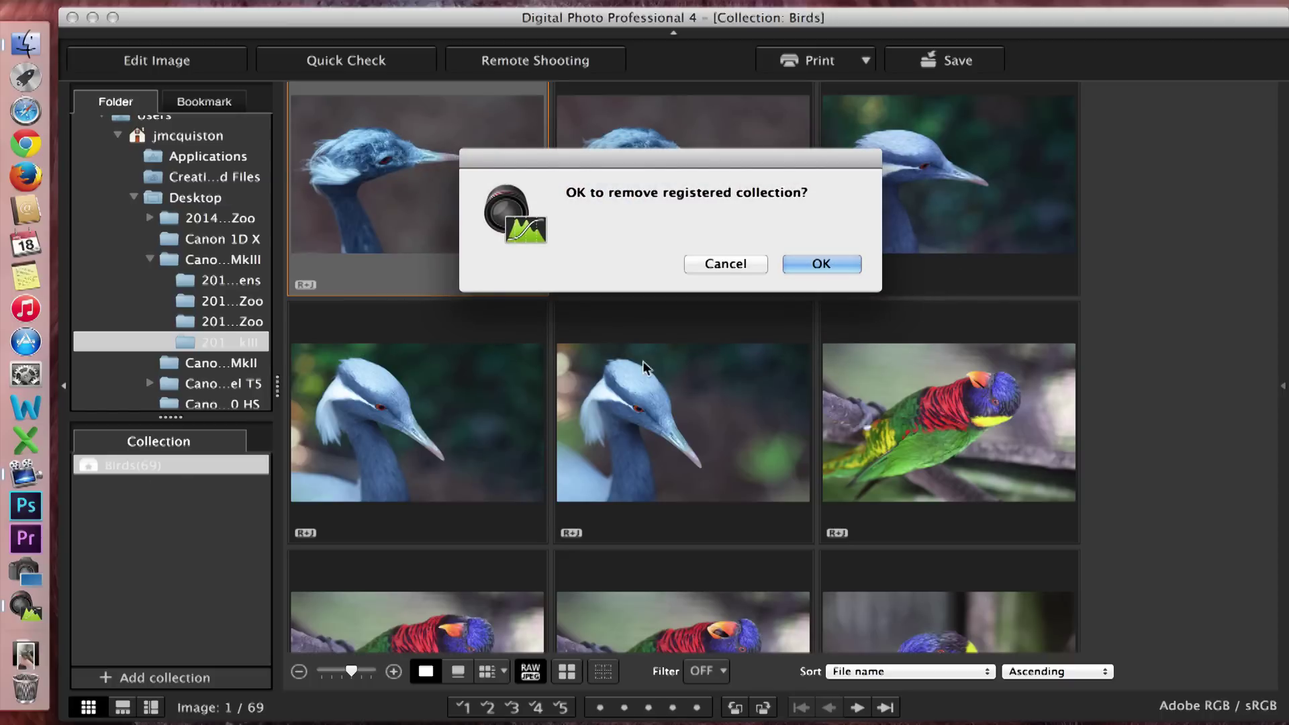
left_click(819, 265)
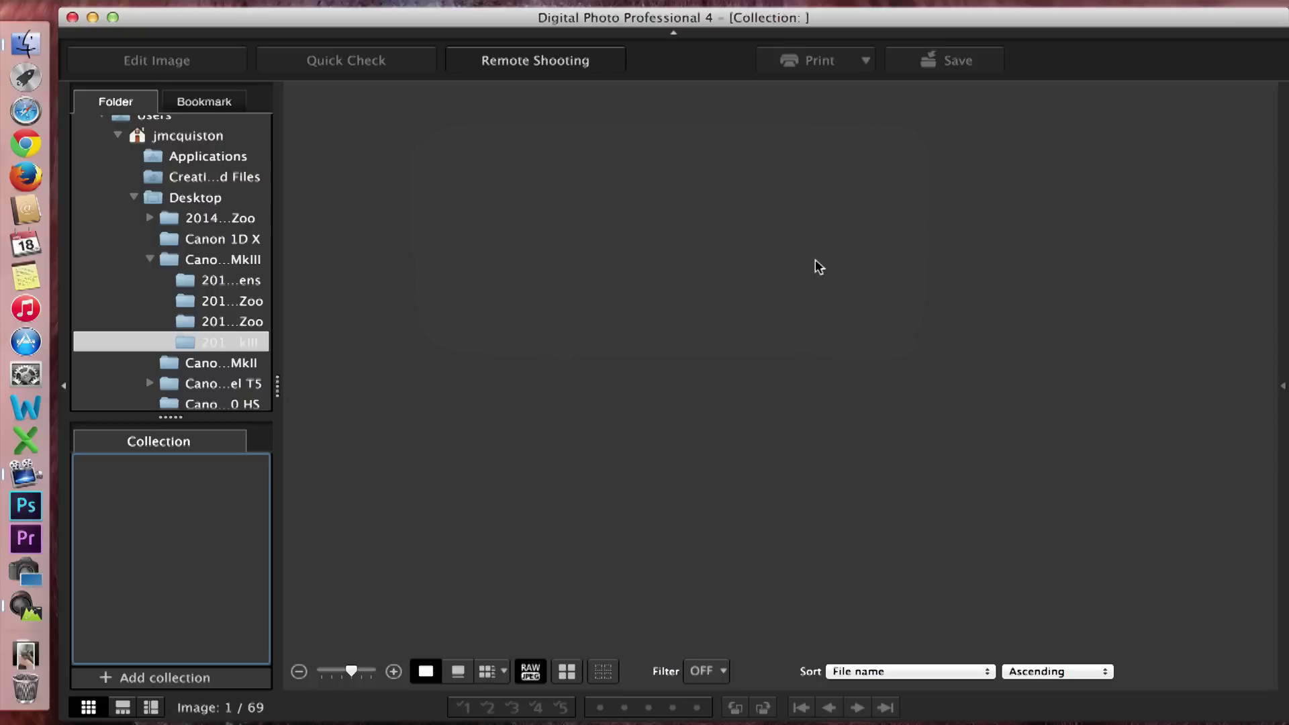
Reopen the 2014-09-26 Lowry Park Zoo folder and dismiss an orangutan thumbnail's context menu.
left_click(203, 302)
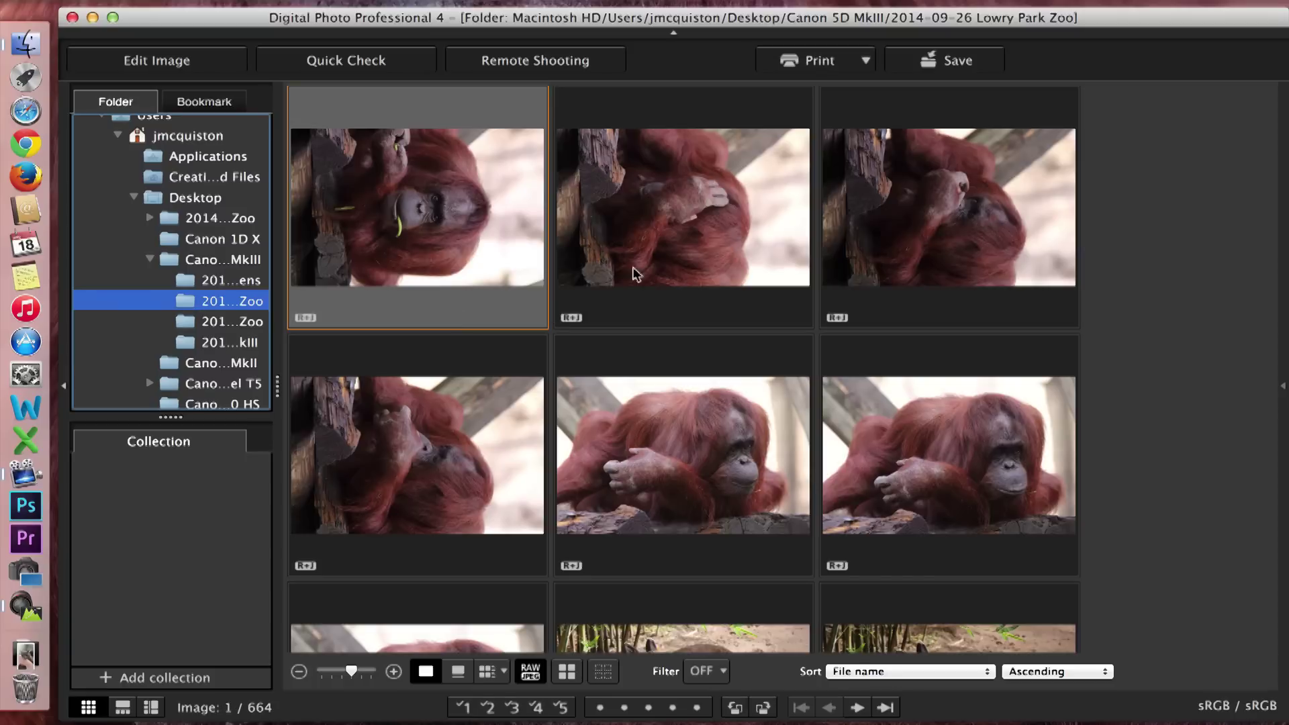
right_click(660, 248)
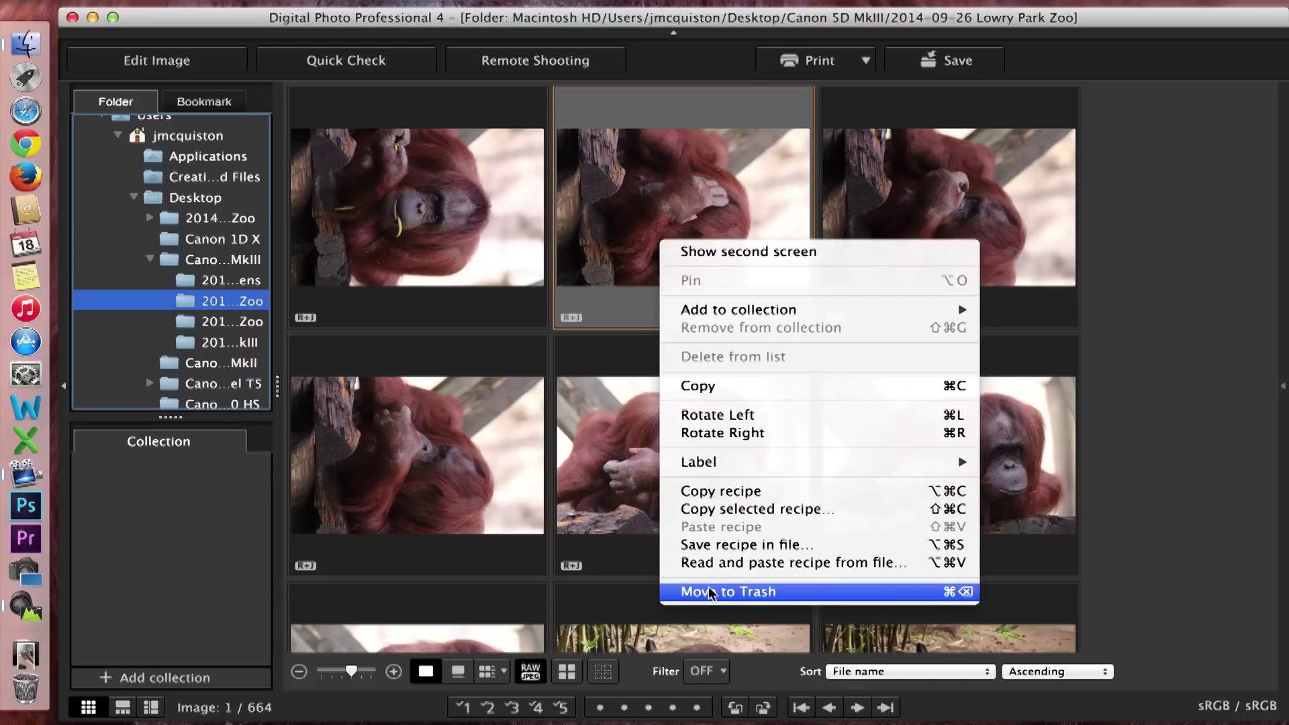
left_click(639, 588)
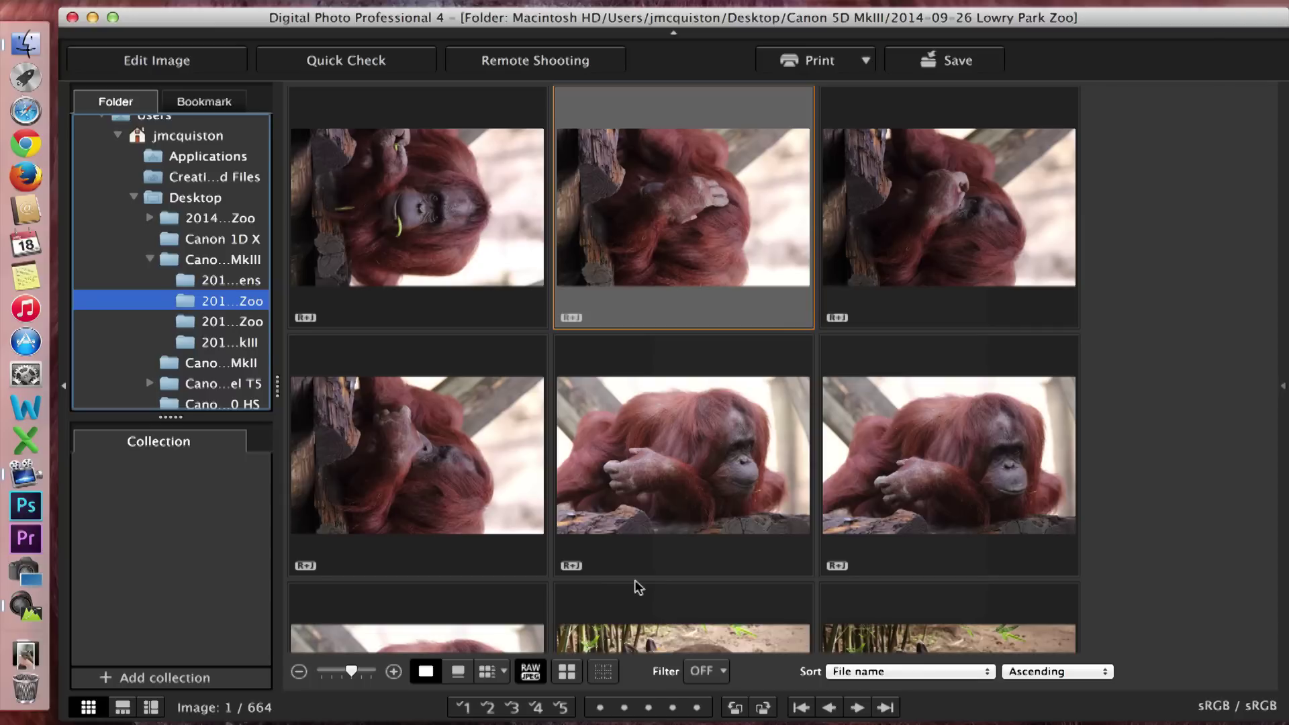
Give check mark 1 to the first orangutan photo and a run of five more.
left_click(450, 254)
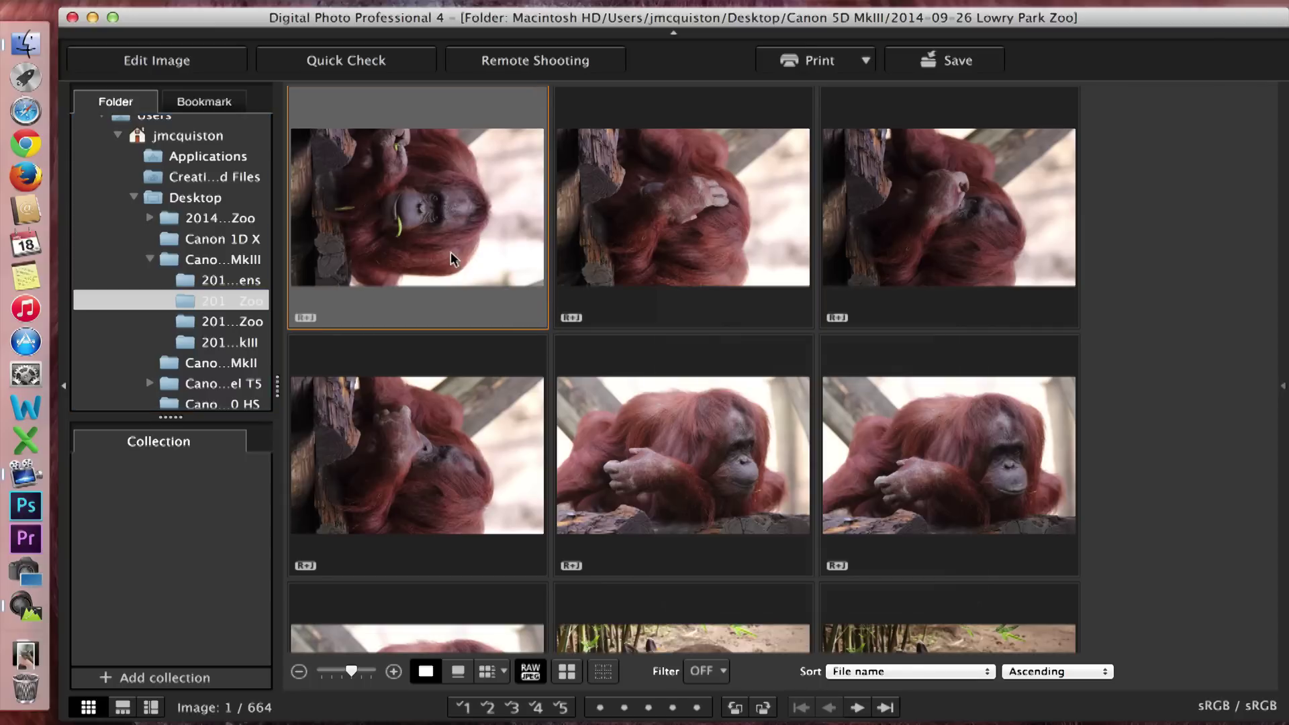
scroll(452, 255, "down", 3)
left_click(454, 258)
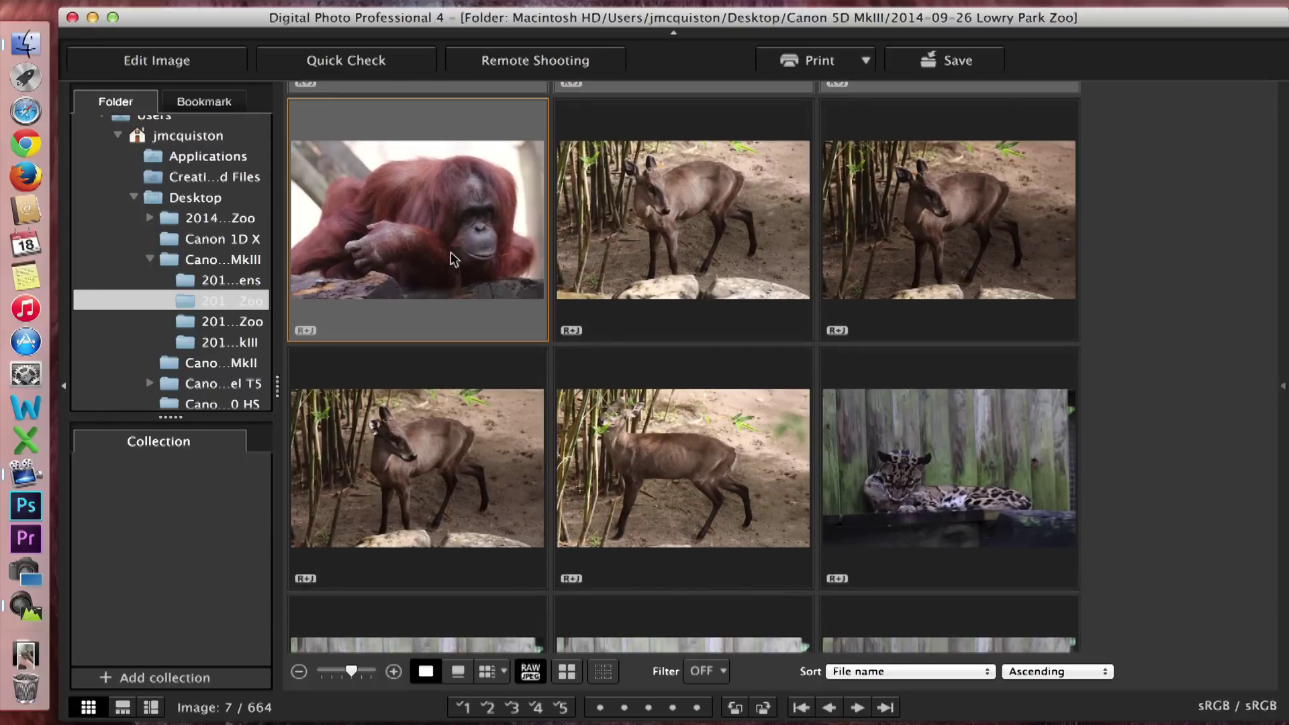
scroll(451, 255, "down", 2)
left_click(466, 709)
scroll(501, 448, "down", 5)
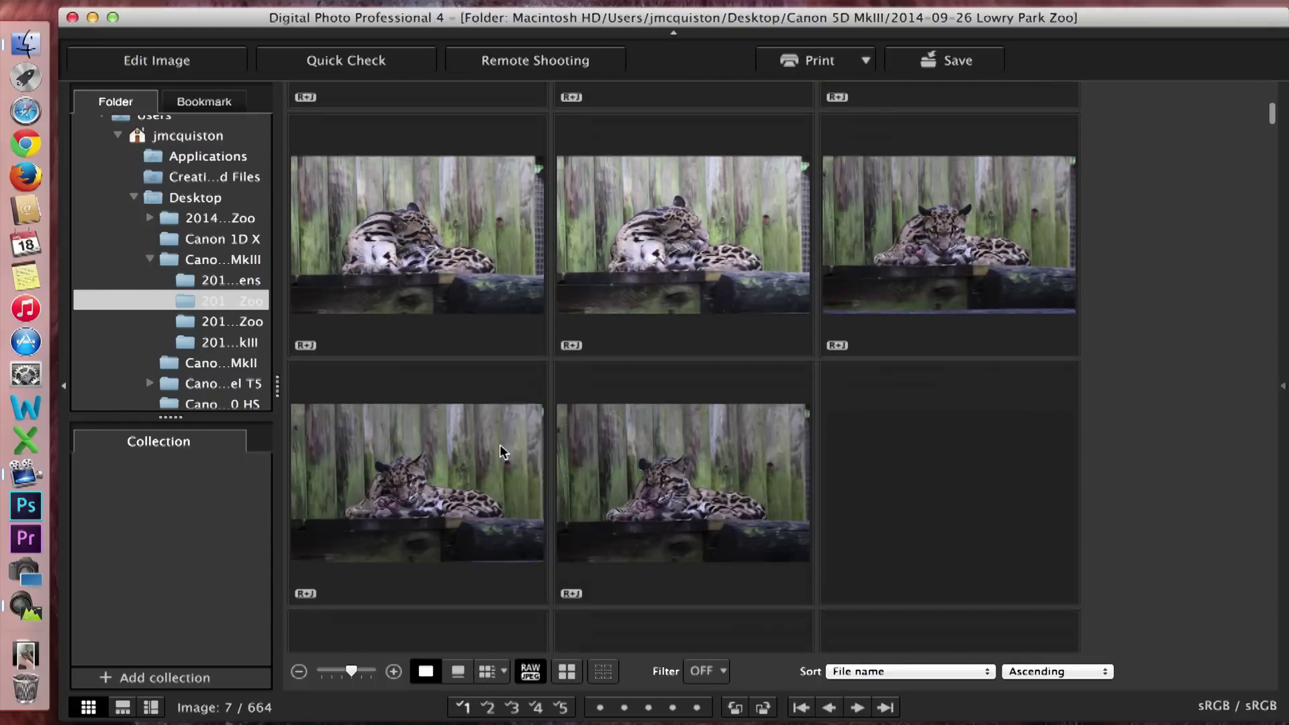
left_click(474, 411)
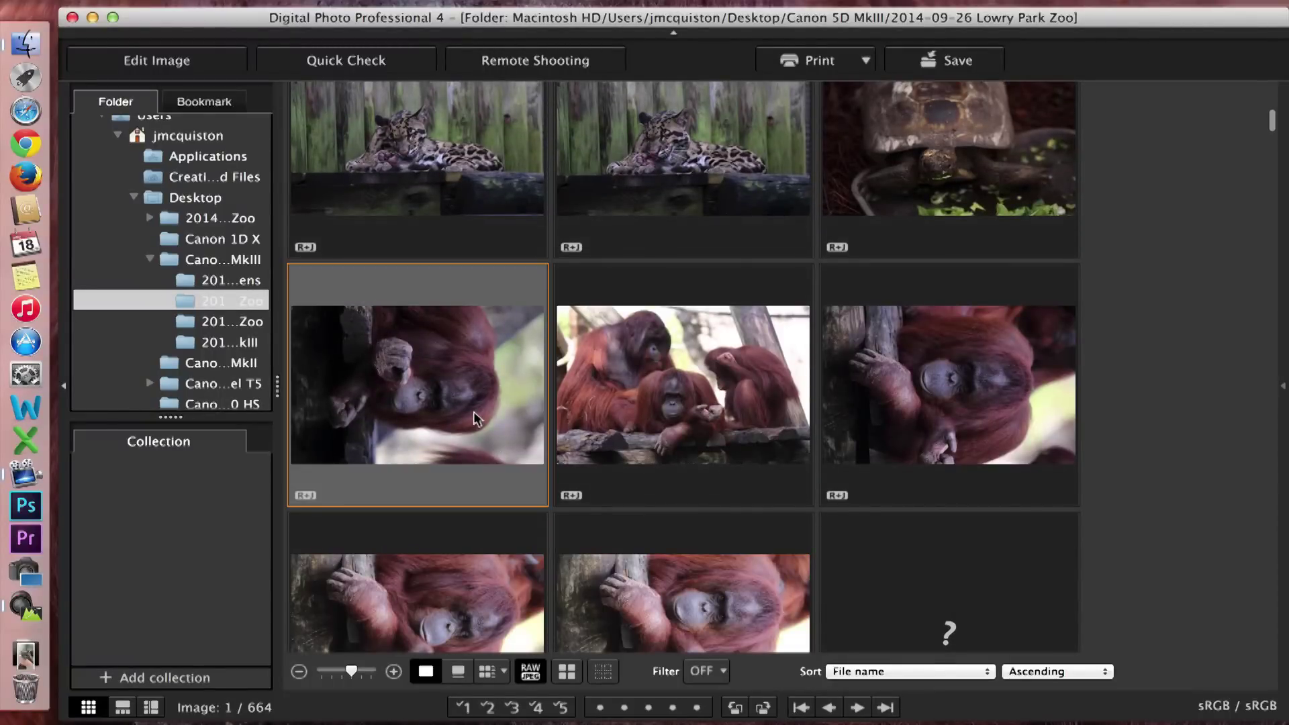
scroll(474, 414, "down", 2)
scroll(474, 412, "down", 1)
left_click(632, 474, "shift")
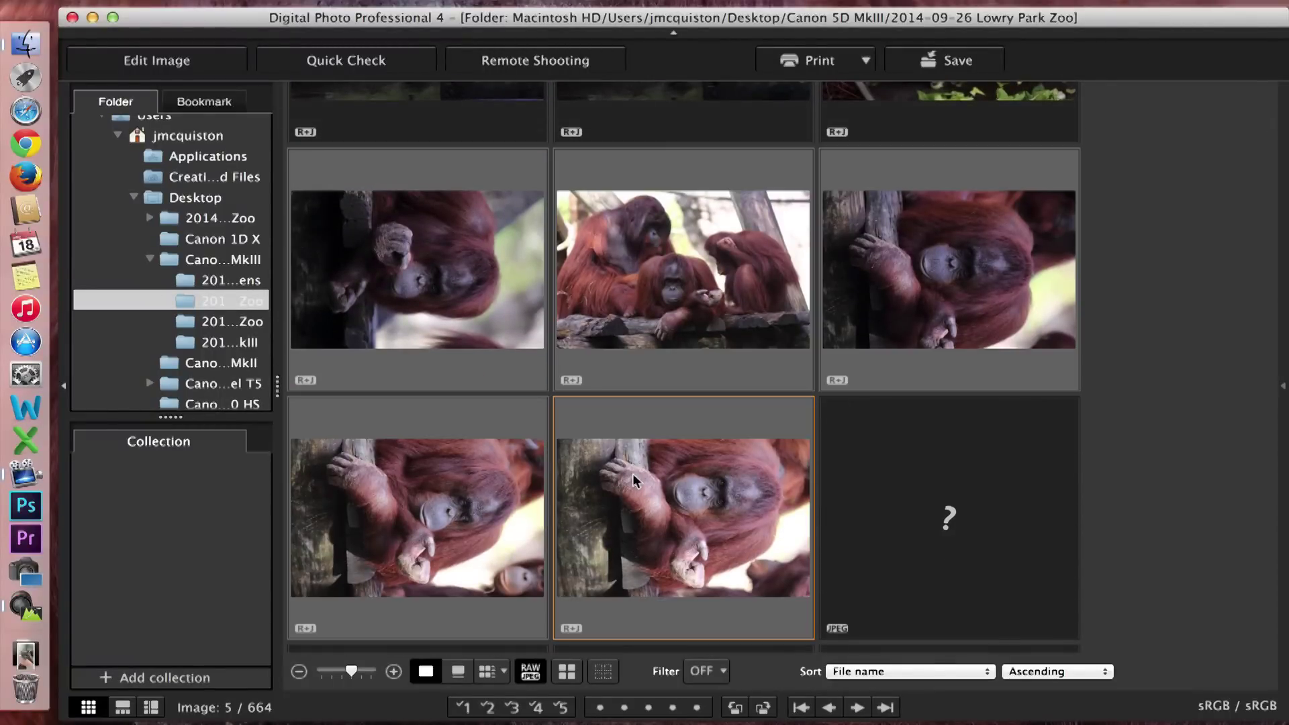
left_click(465, 713)
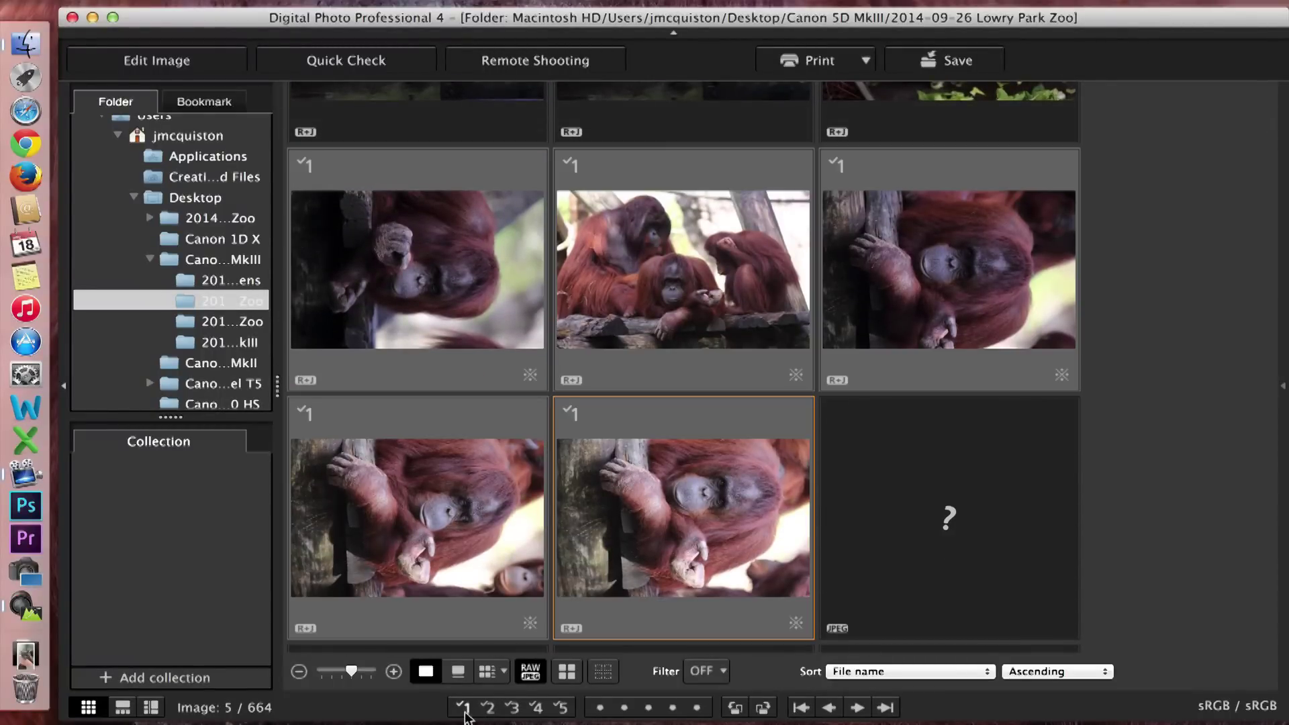
Give check mark 1 to the remaining orangutan photos and turn filtering on.
scroll(677, 514, "down", 10)
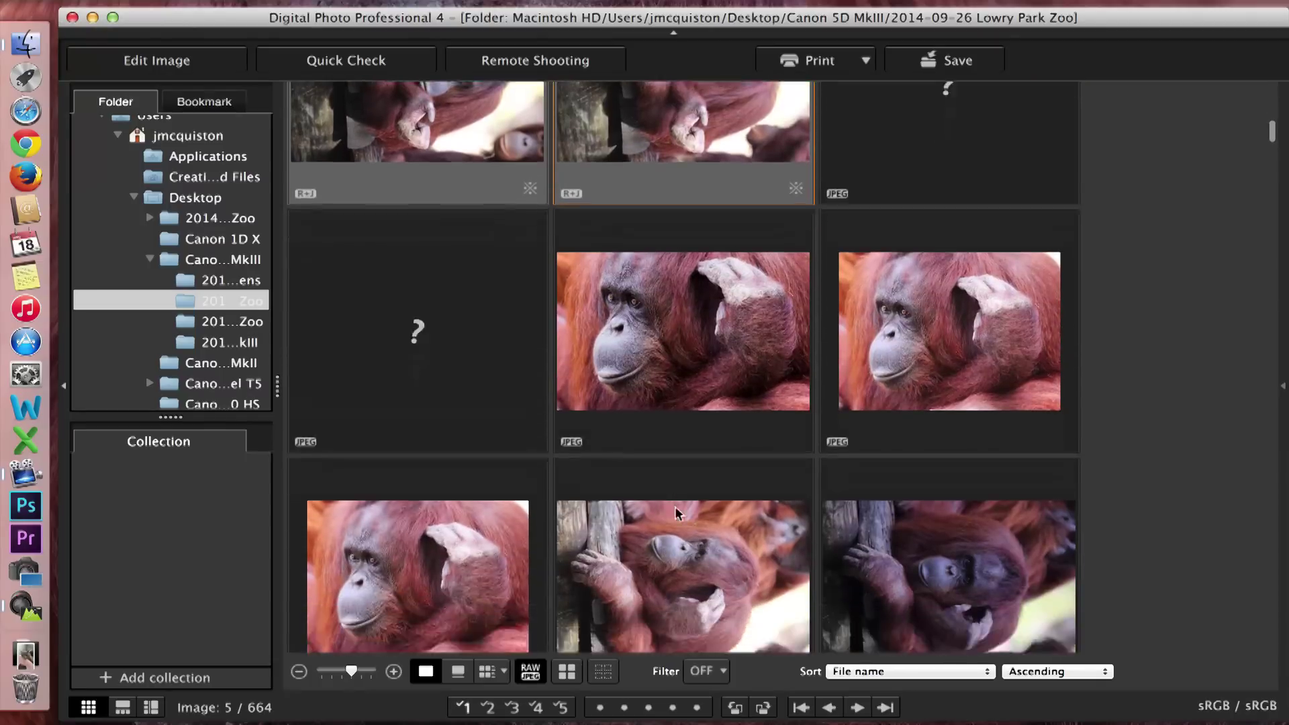
scroll(721, 270, "up", 2)
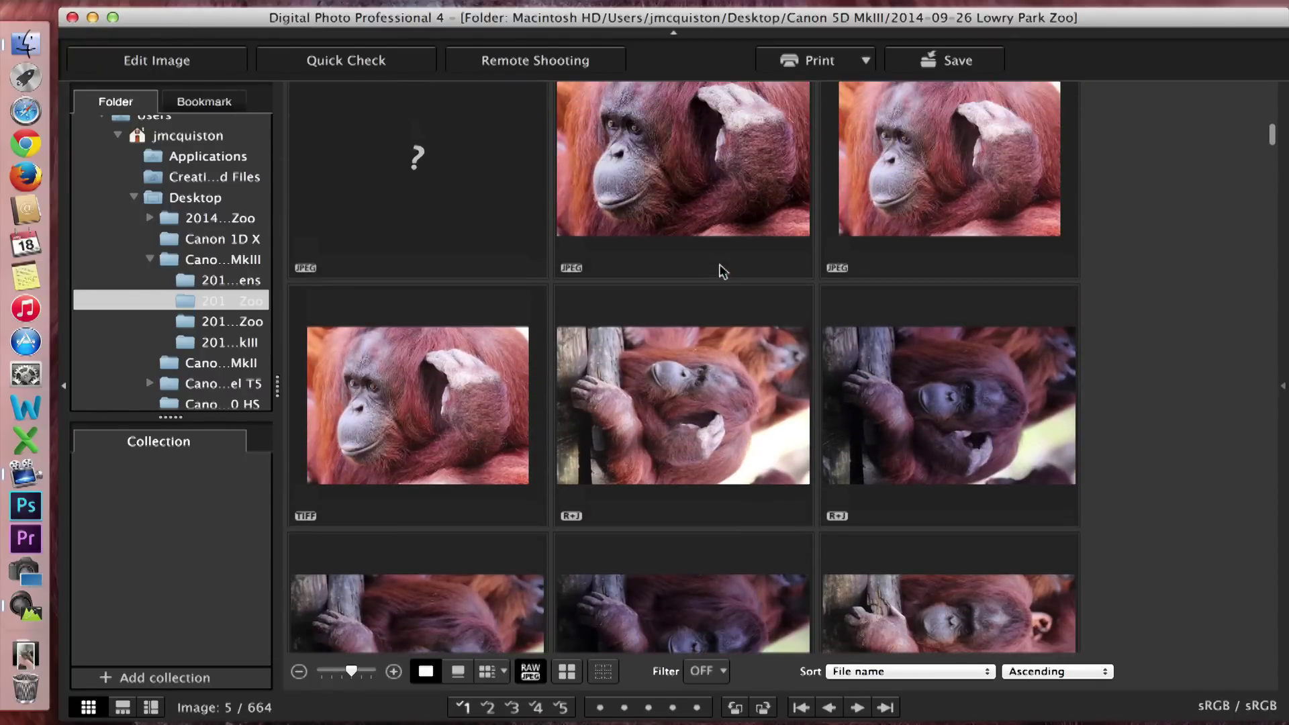
left_click(716, 215)
scroll(980, 533, "down", 2)
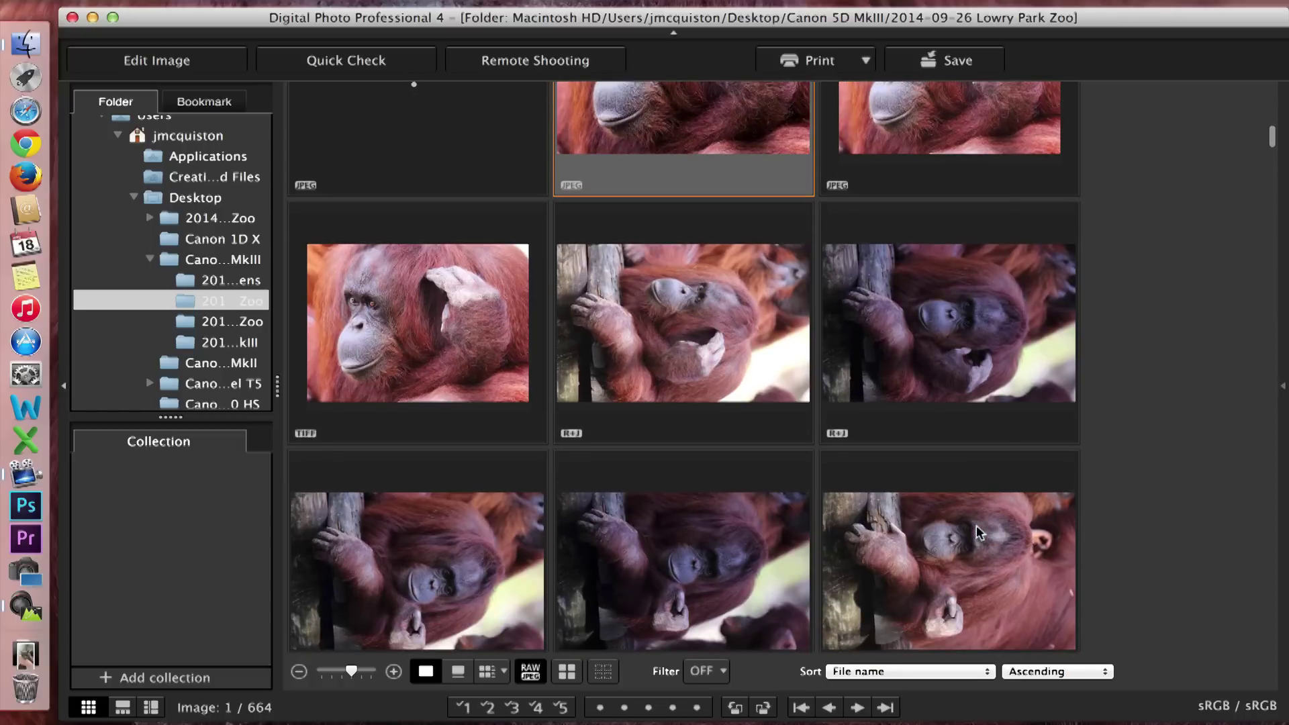
left_click(977, 532, "shift")
left_click(461, 709)
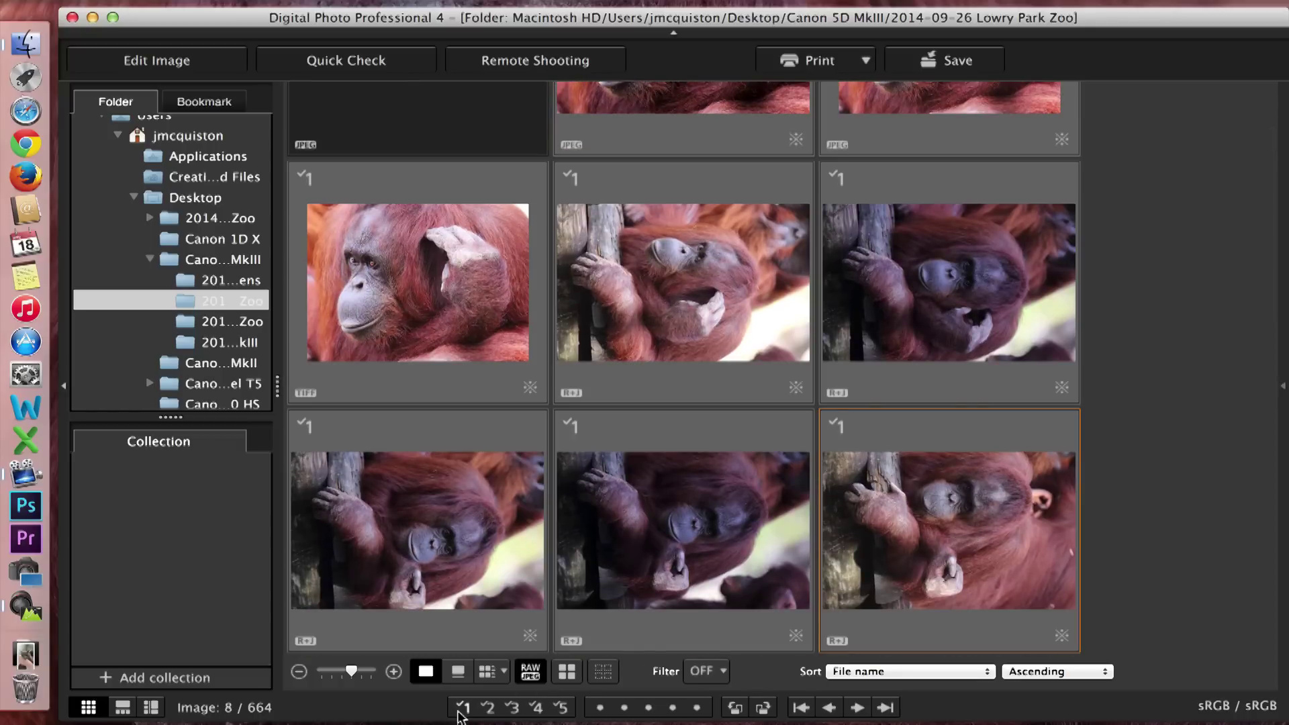
left_click(701, 672)
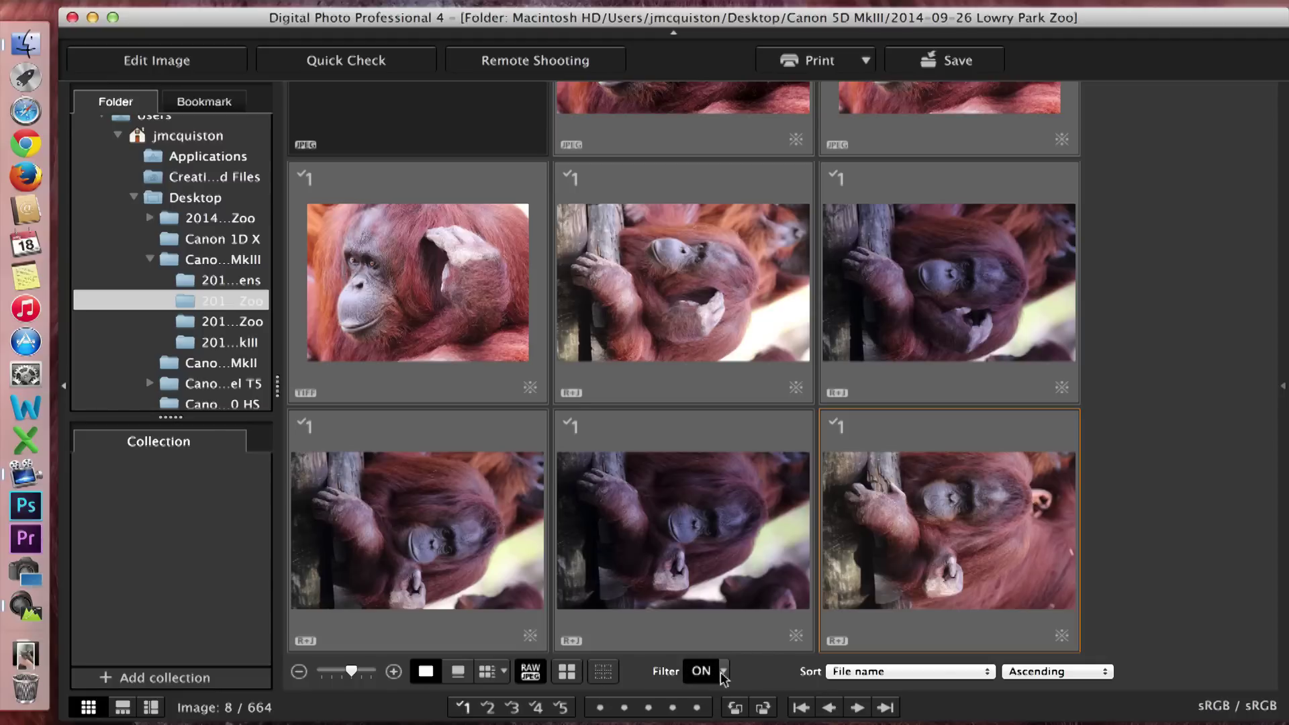
Untick None under Check mark in the filter settings, then switch filtering off.
left_click(724, 671)
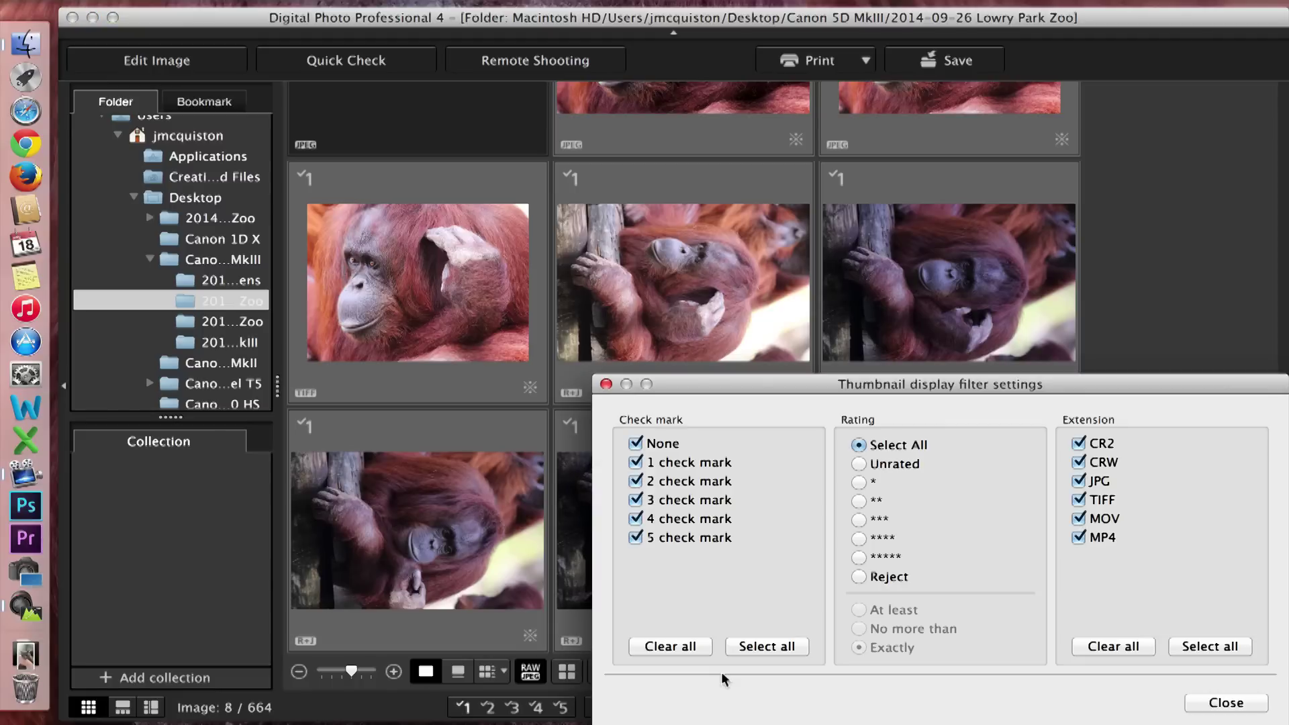
left_click(636, 444)
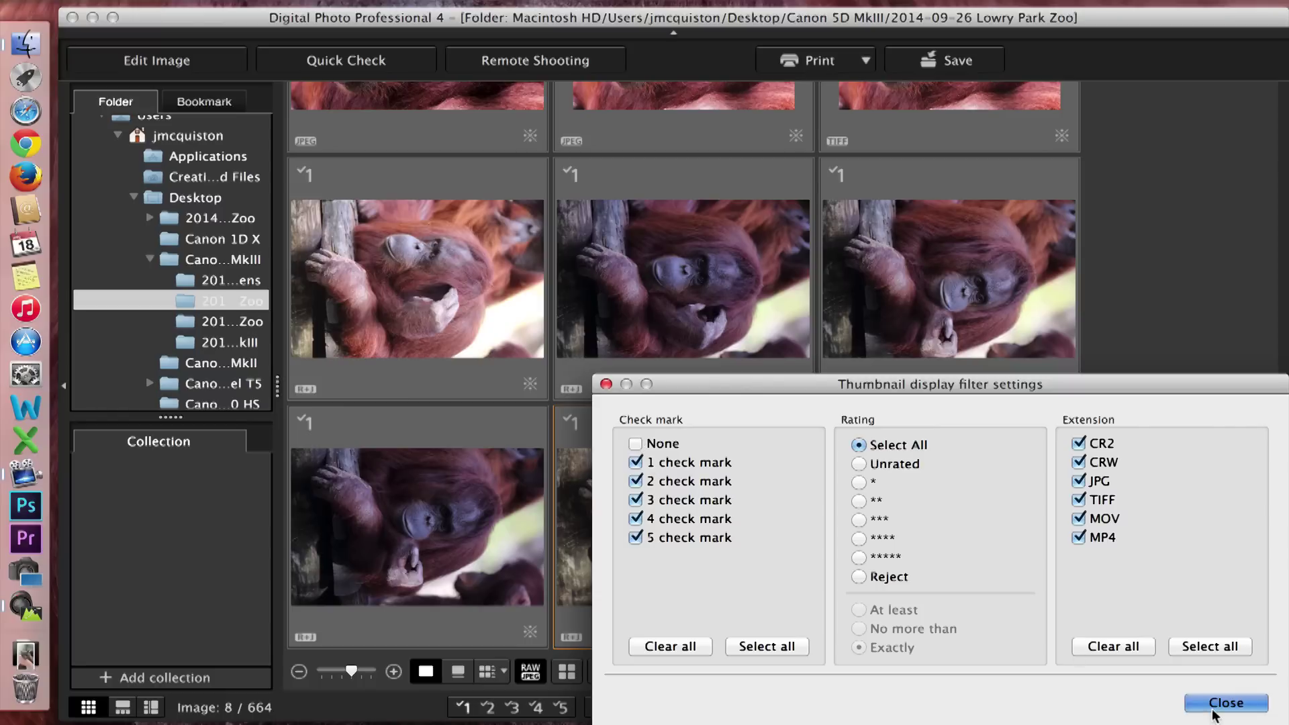
left_click(1215, 709)
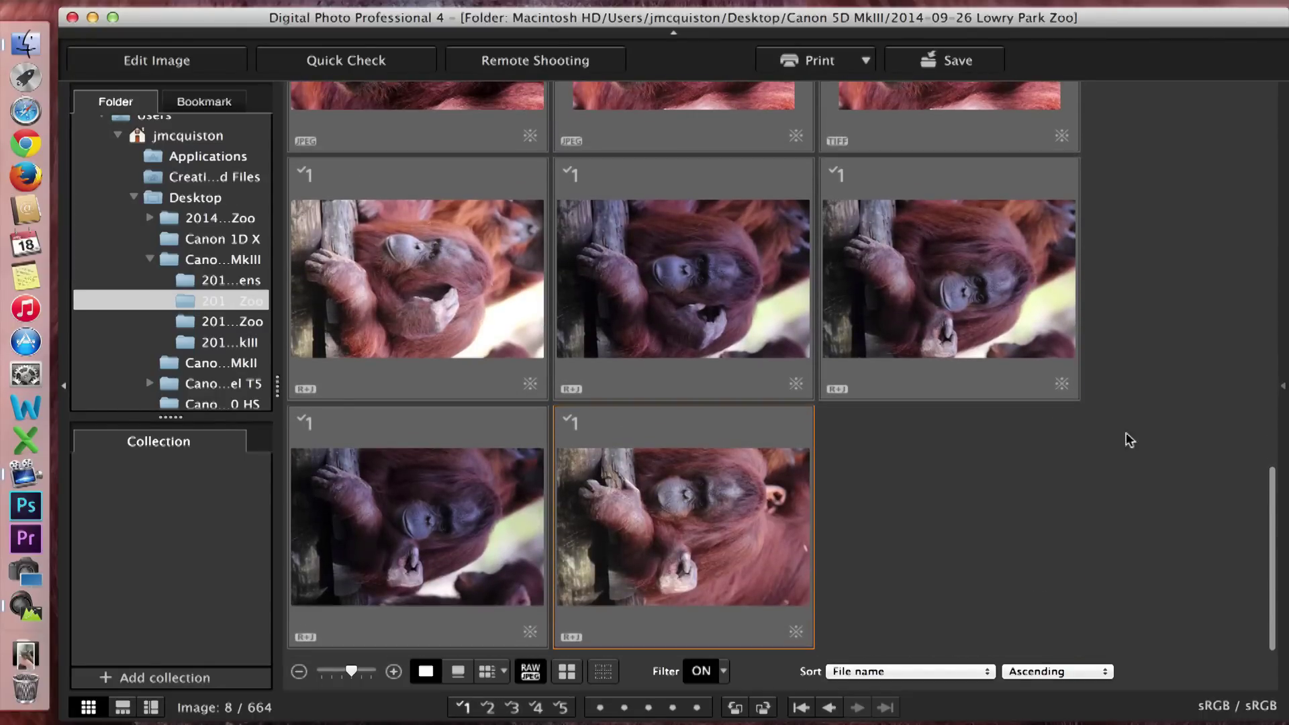
left_click(691, 671)
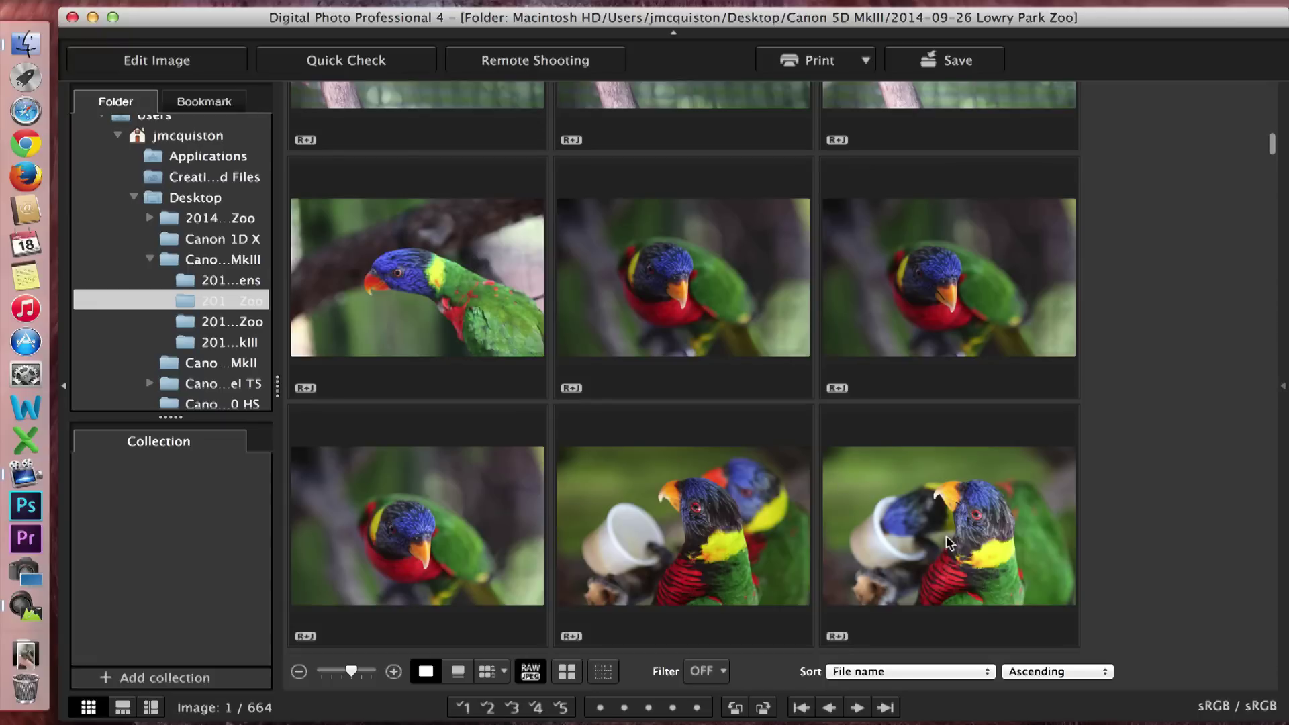
Select the run of bird photos, turn filtering on, and scroll through the checked images.
left_click(946, 536)
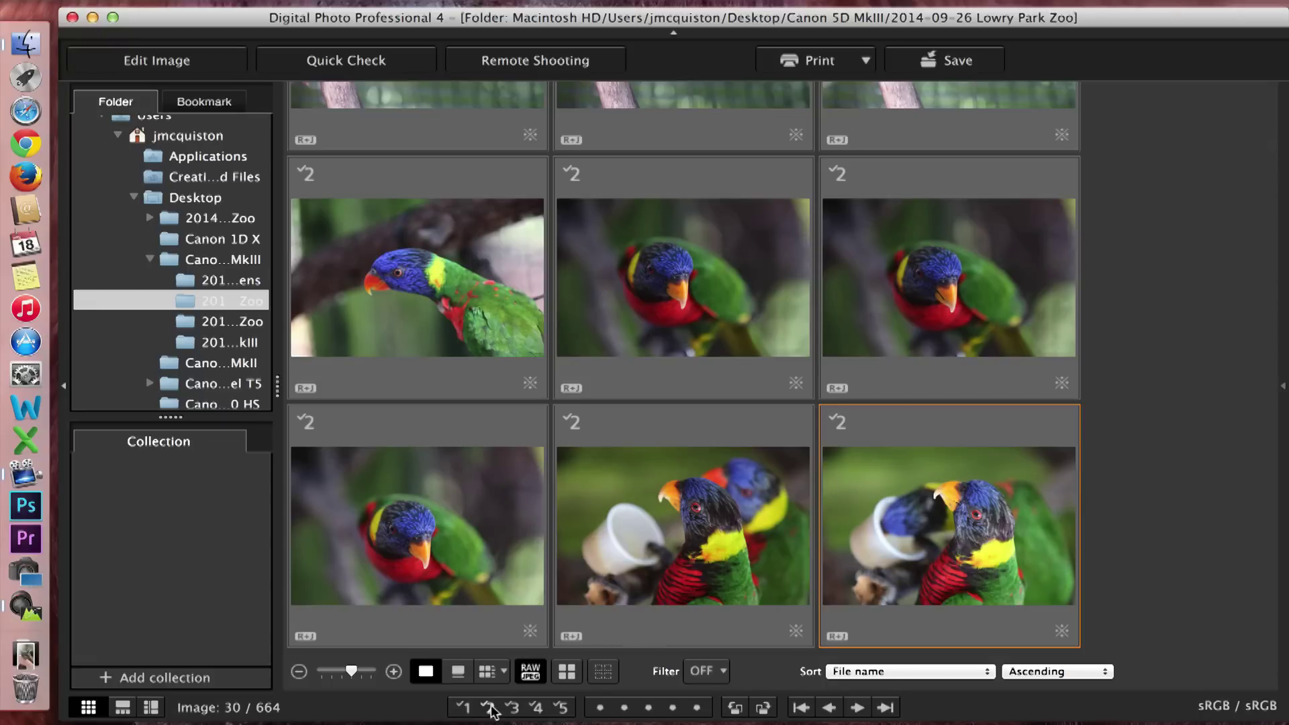
left_click(702, 672)
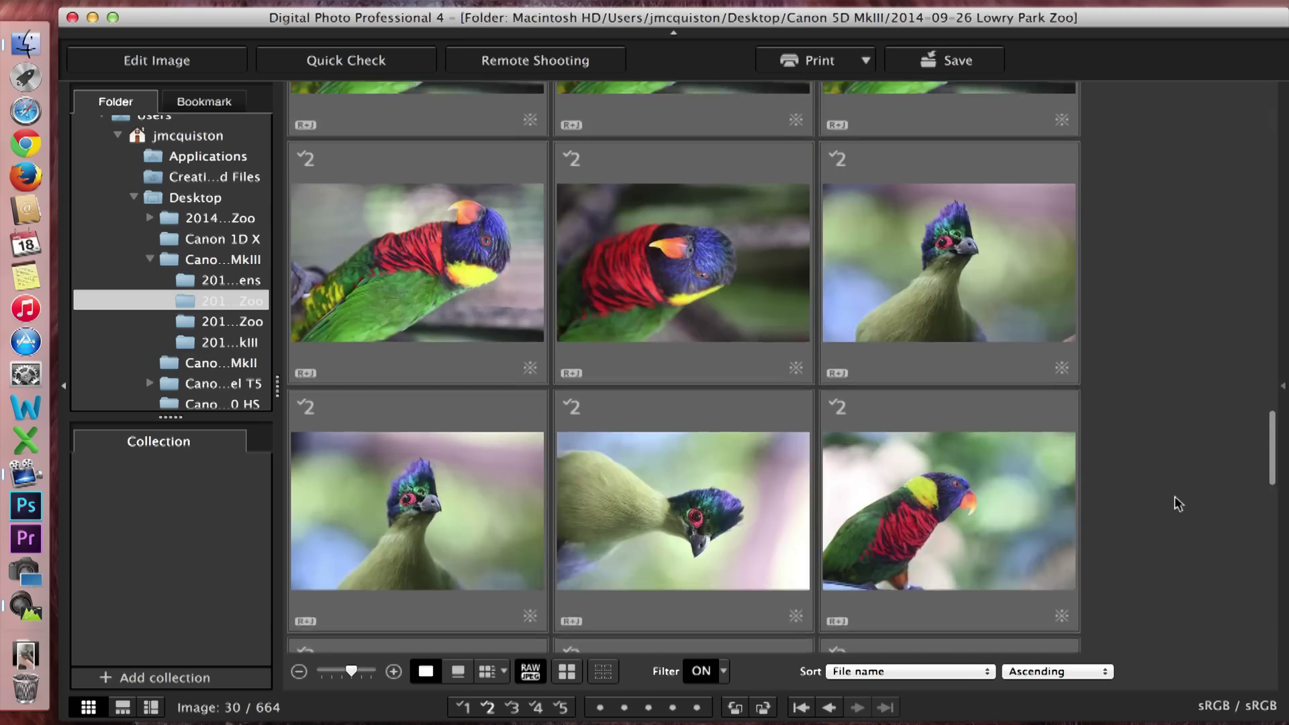
scroll(1178, 504, "up", 10)
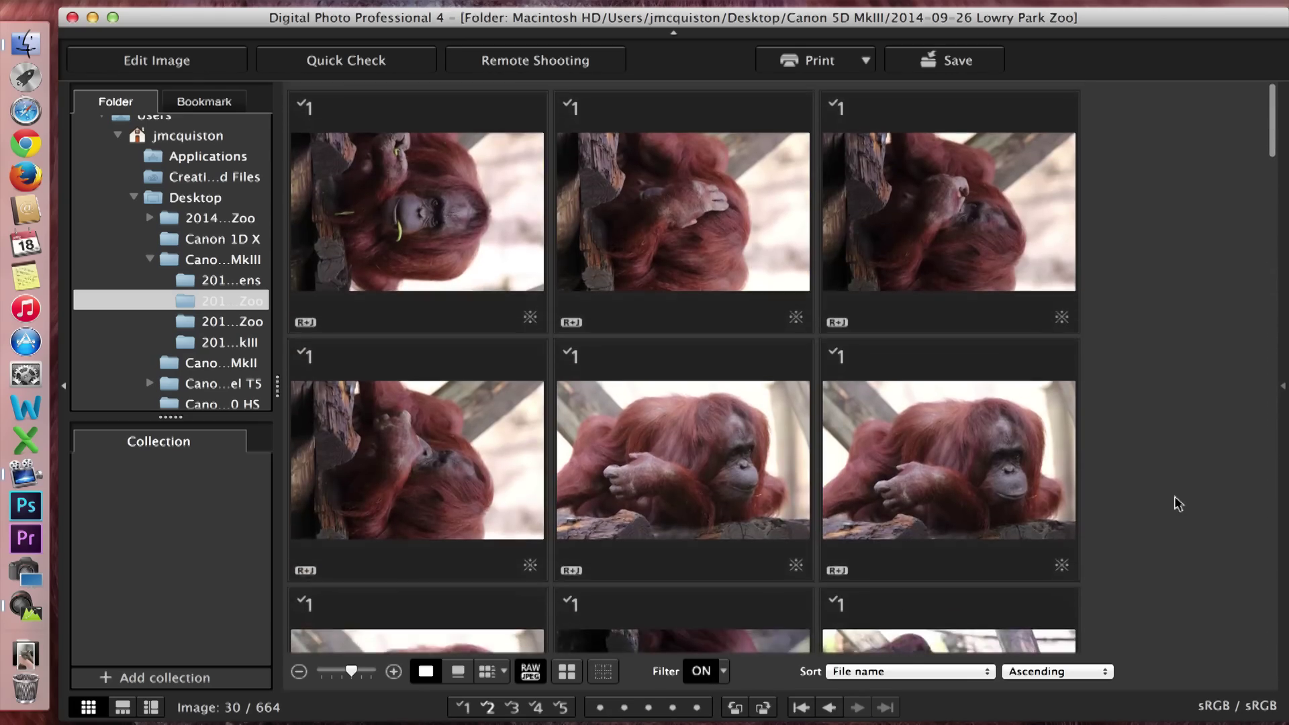
scroll(1179, 503, "down", 10)
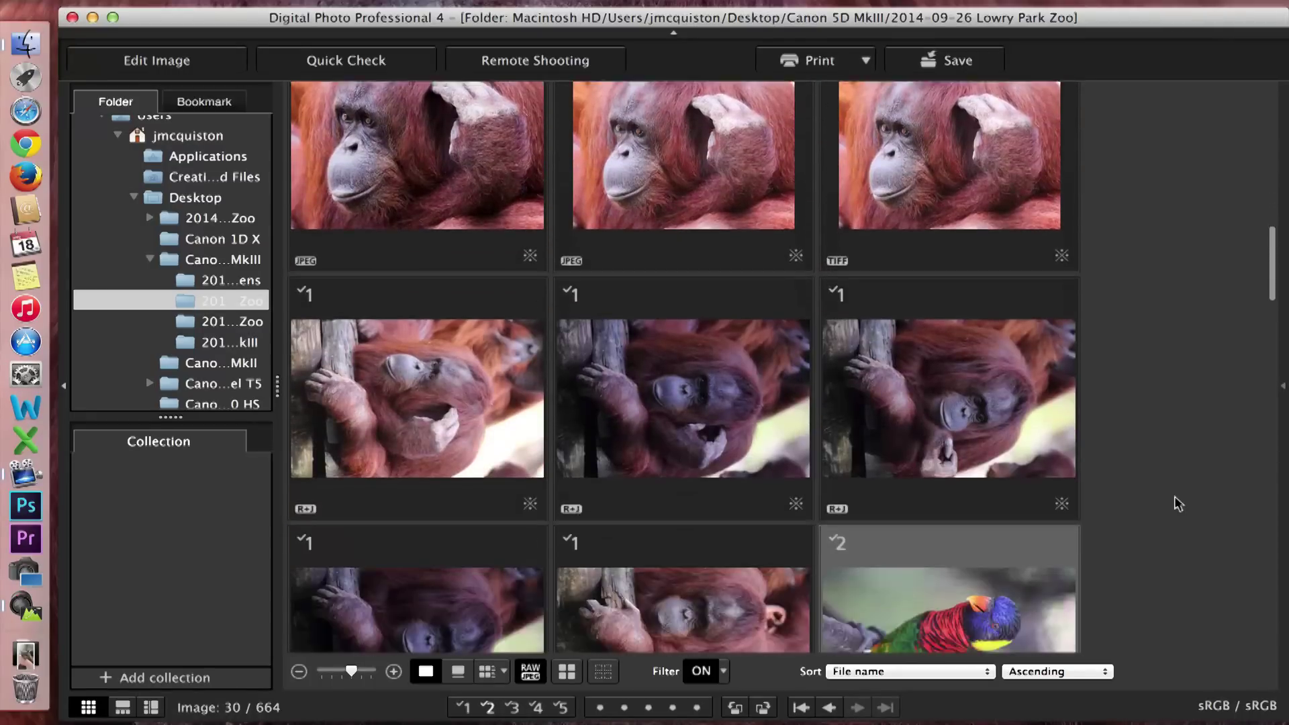
scroll(1178, 504, "down", 10)
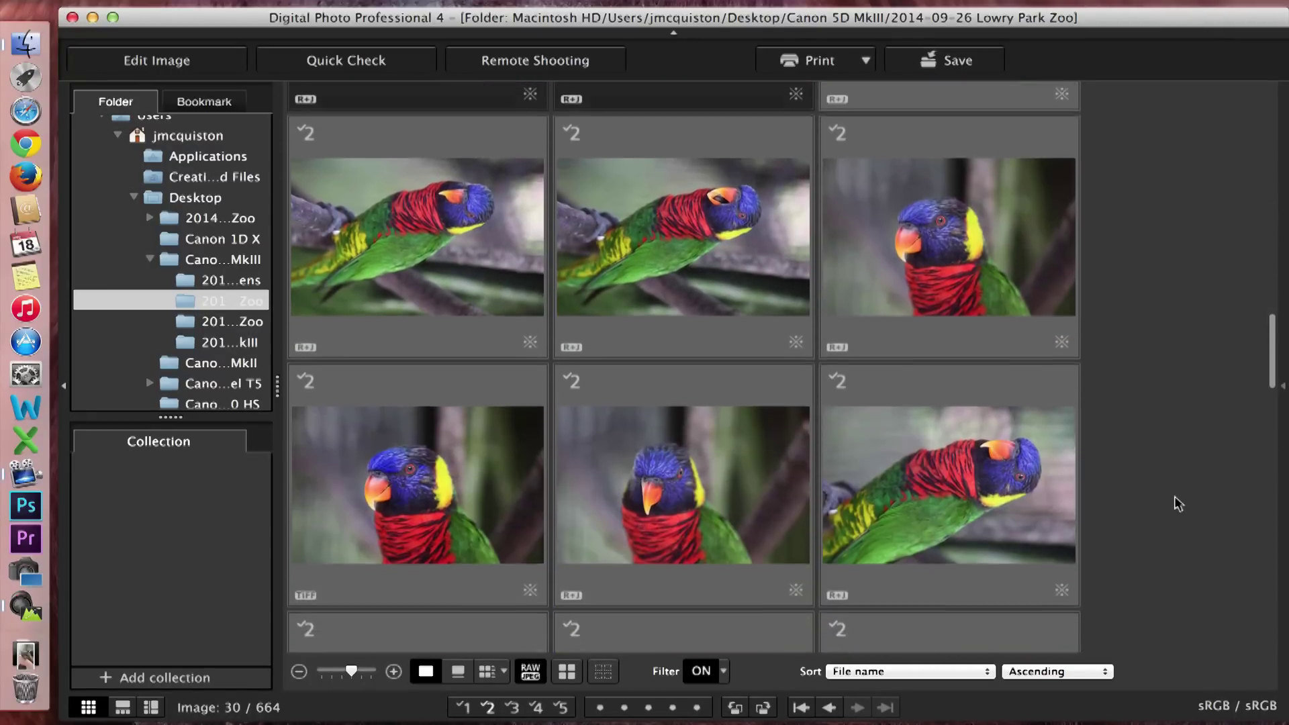
scroll(1179, 504, "down", 10)
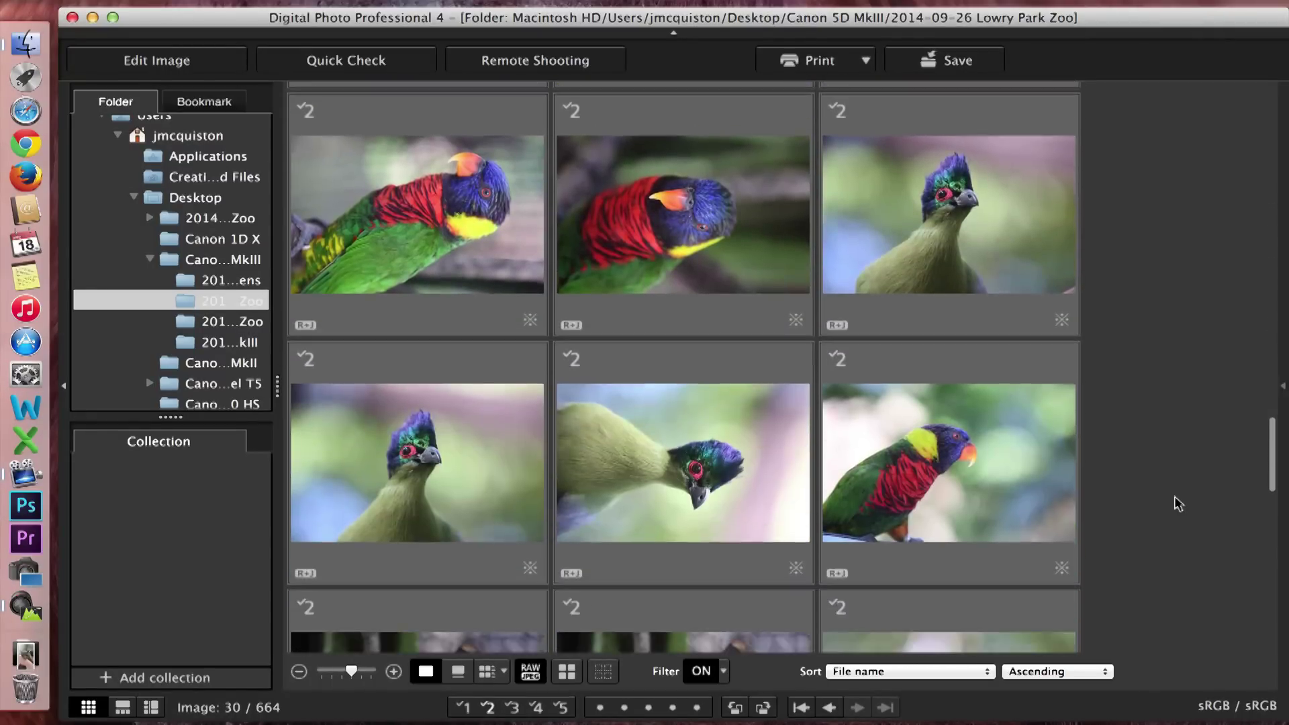
scroll(1178, 504, "down", 10)
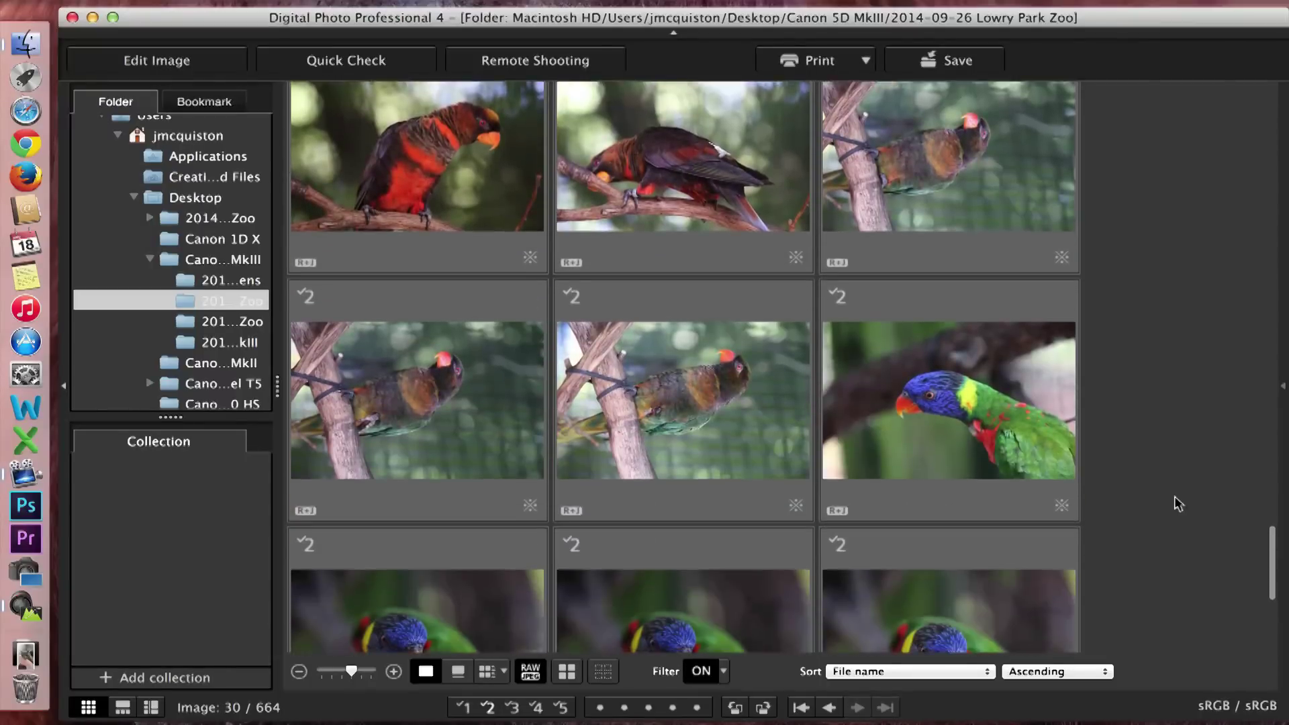
scroll(1179, 504, "down", 8)
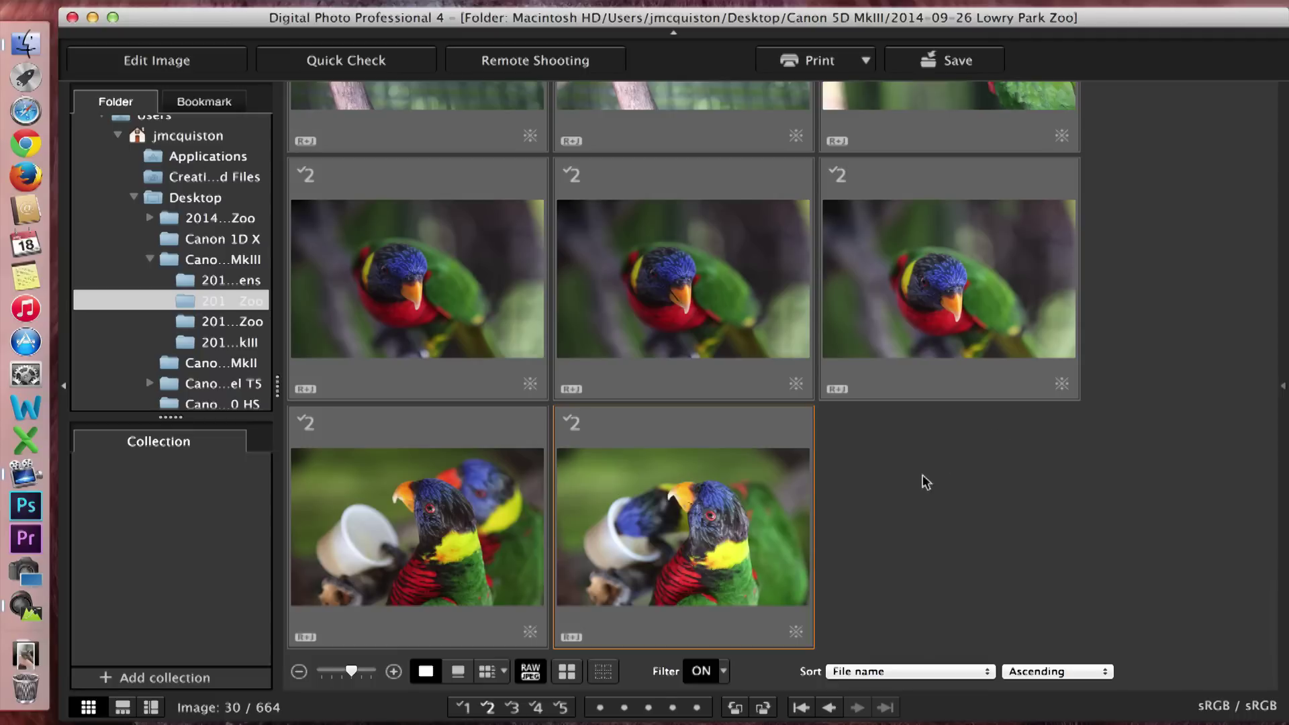
Select only the first check-2 bird photo and give it a 5-star rating.
left_click(920, 515)
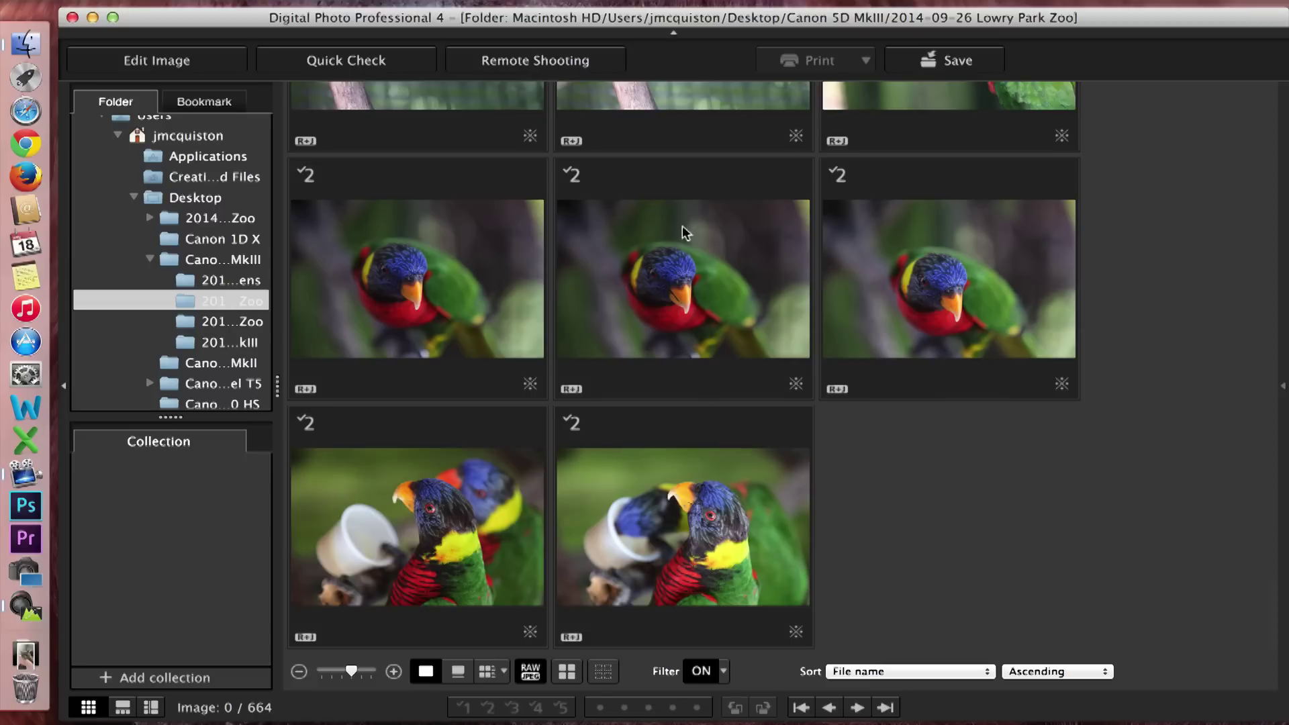
left_click(429, 262)
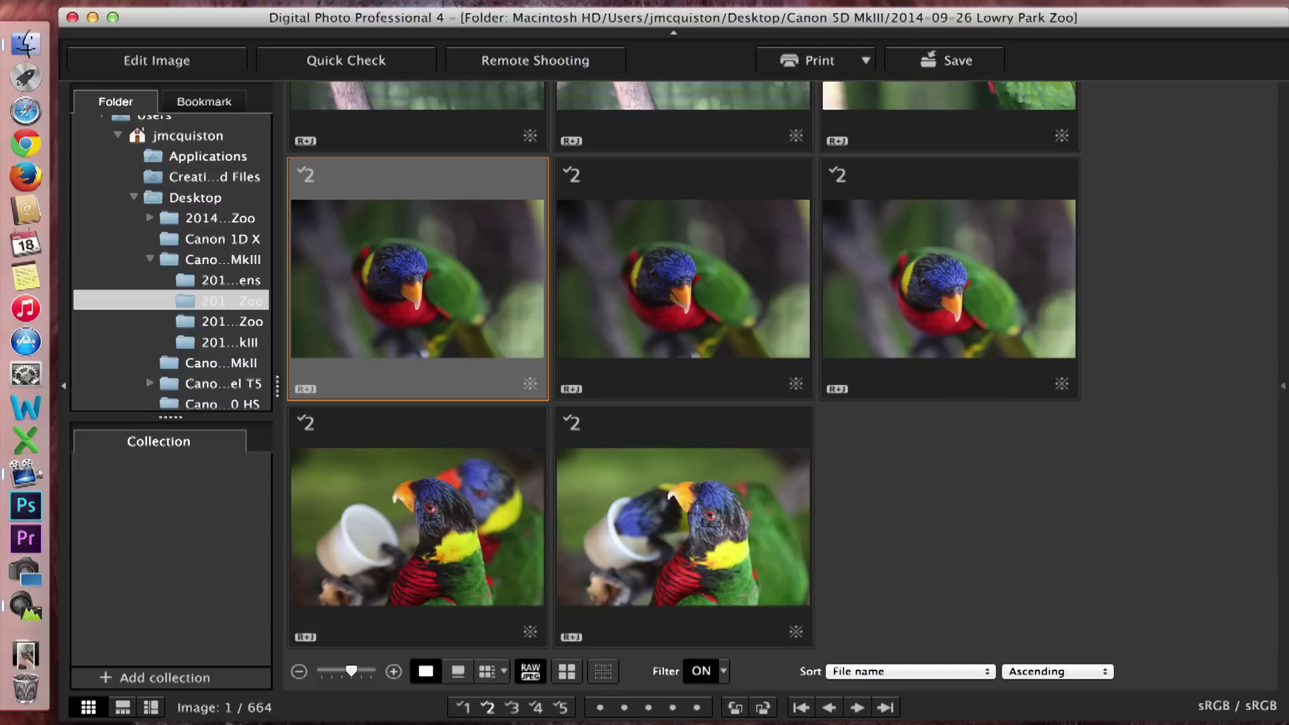
left_click(698, 708)
In Quick Check, strip the lorikeet photo's stars to none and mark it Reject.
left_click(302, 60)
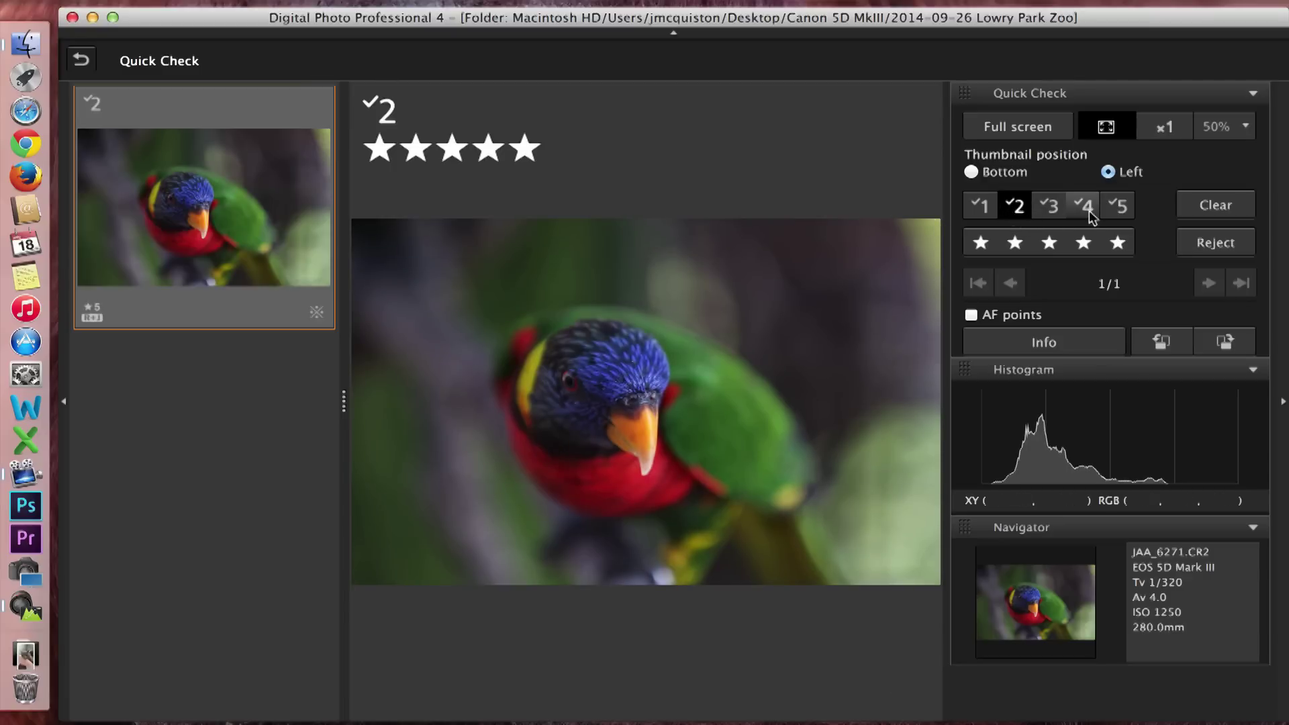
left_click(1088, 248)
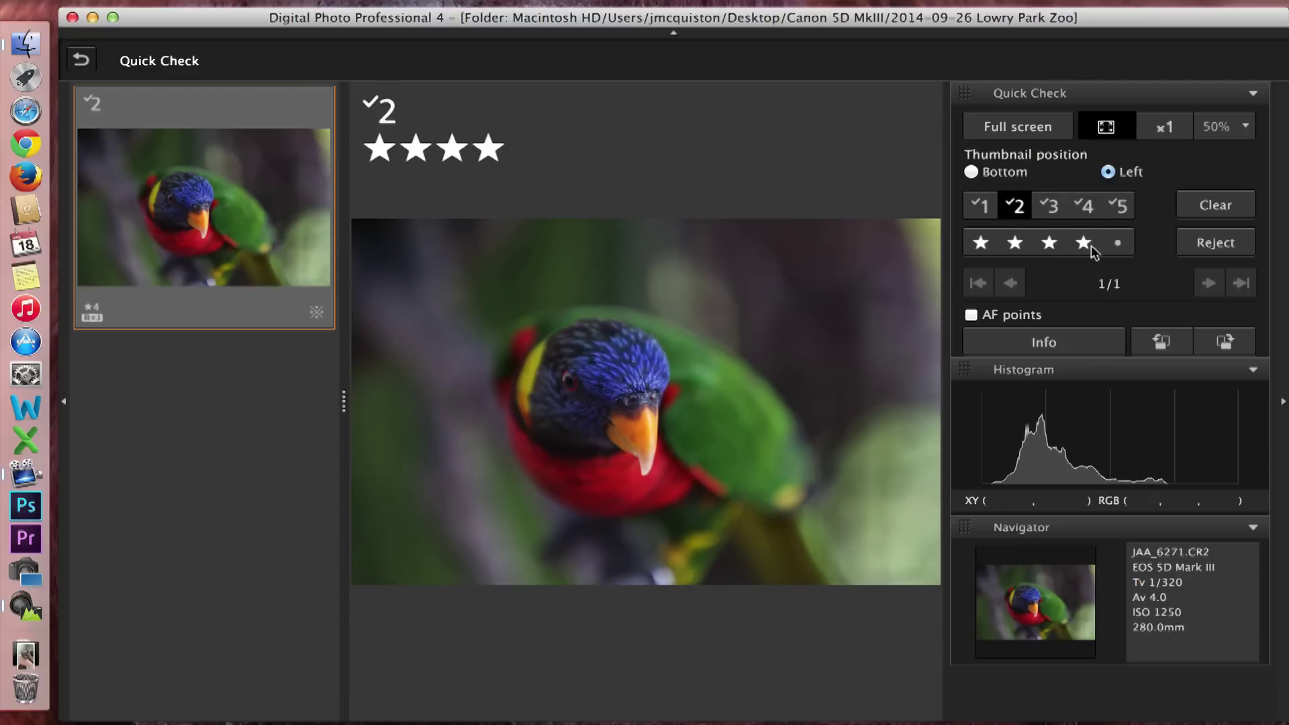
left_click(1053, 245)
left_click(1052, 245)
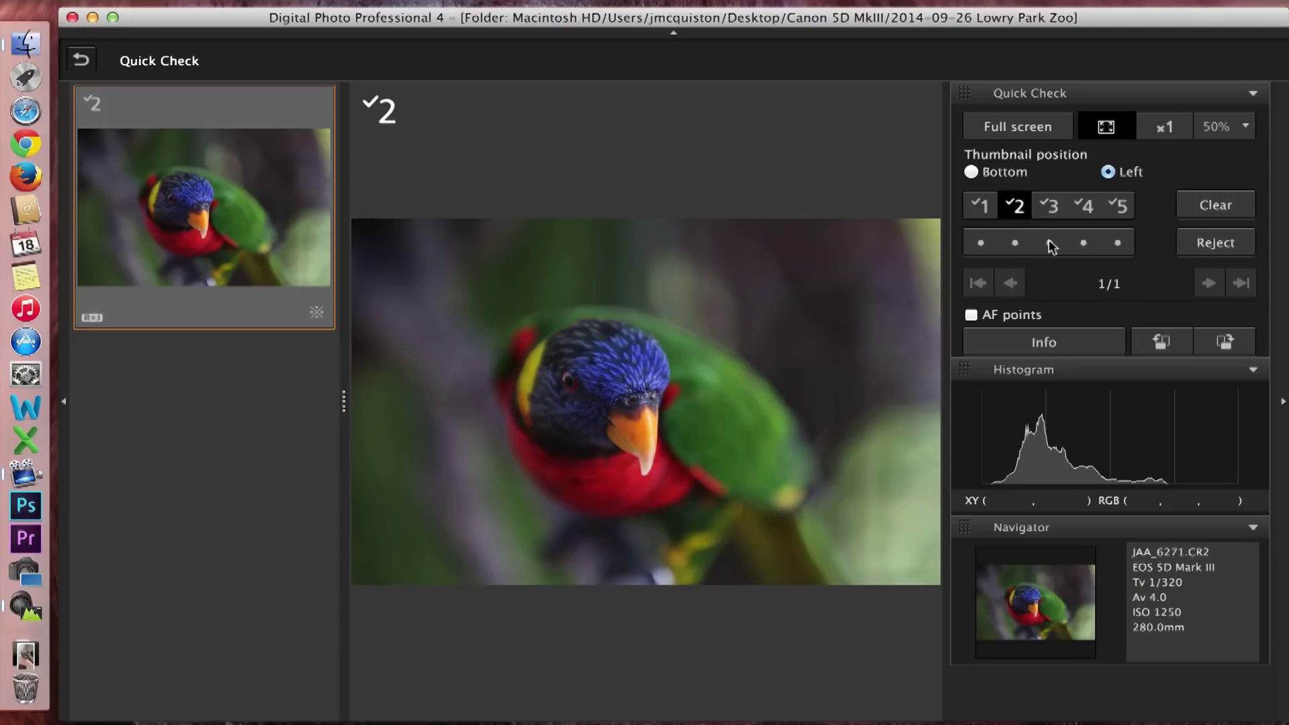
left_click(1216, 247)
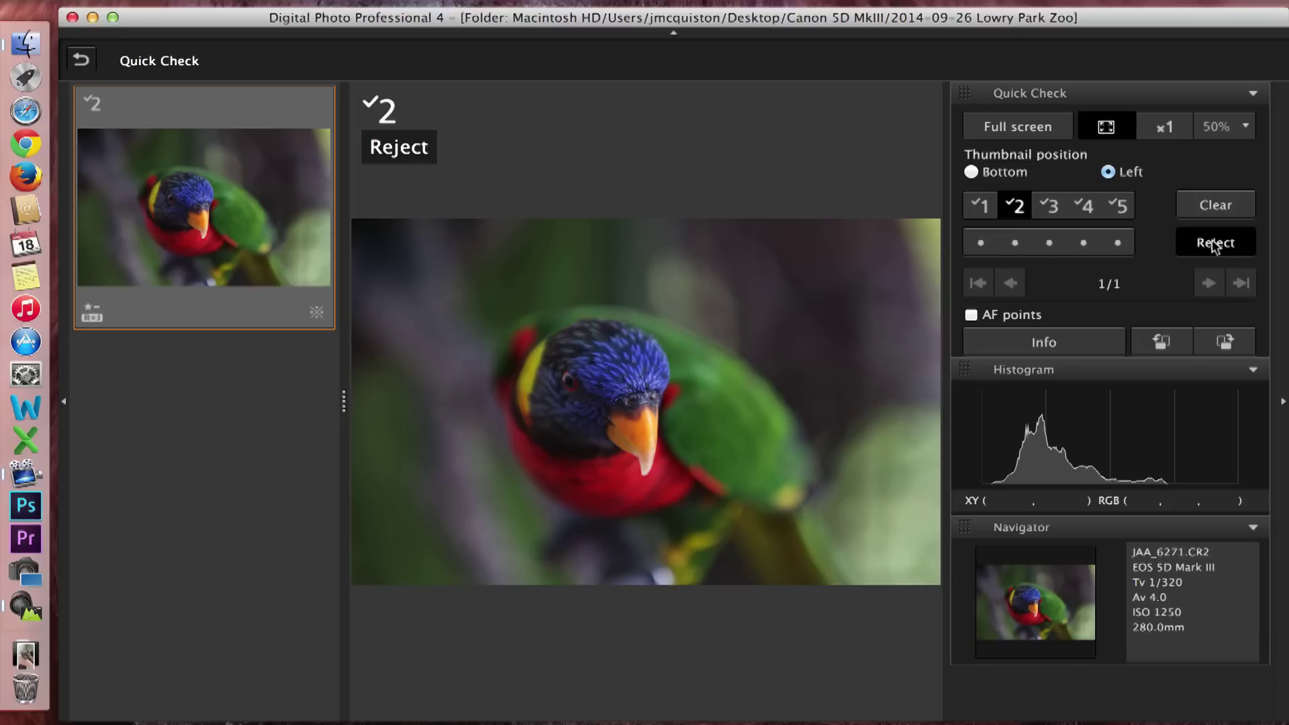